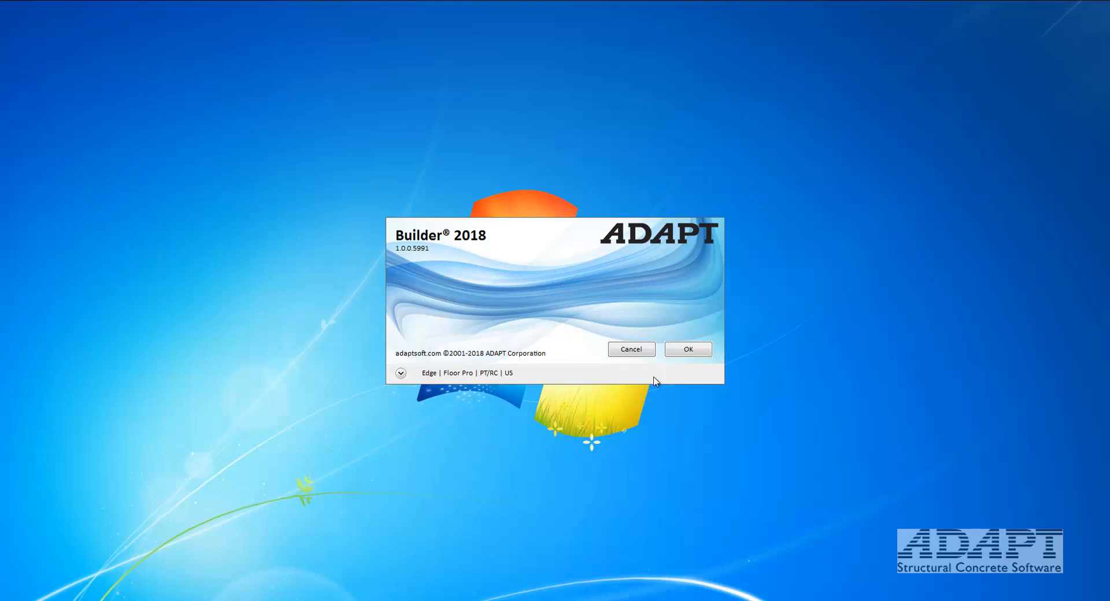
# Start Builder with only the Floor Pro program enabled, in PT/RC mode with US units
pyautogui.click(401, 373)
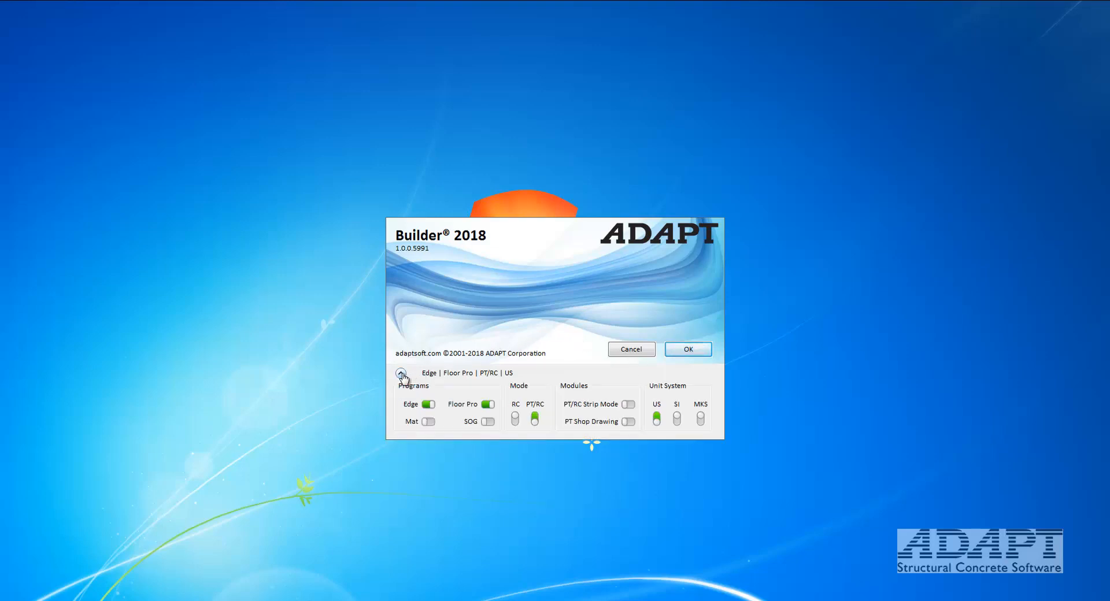
pyautogui.click(428, 405)
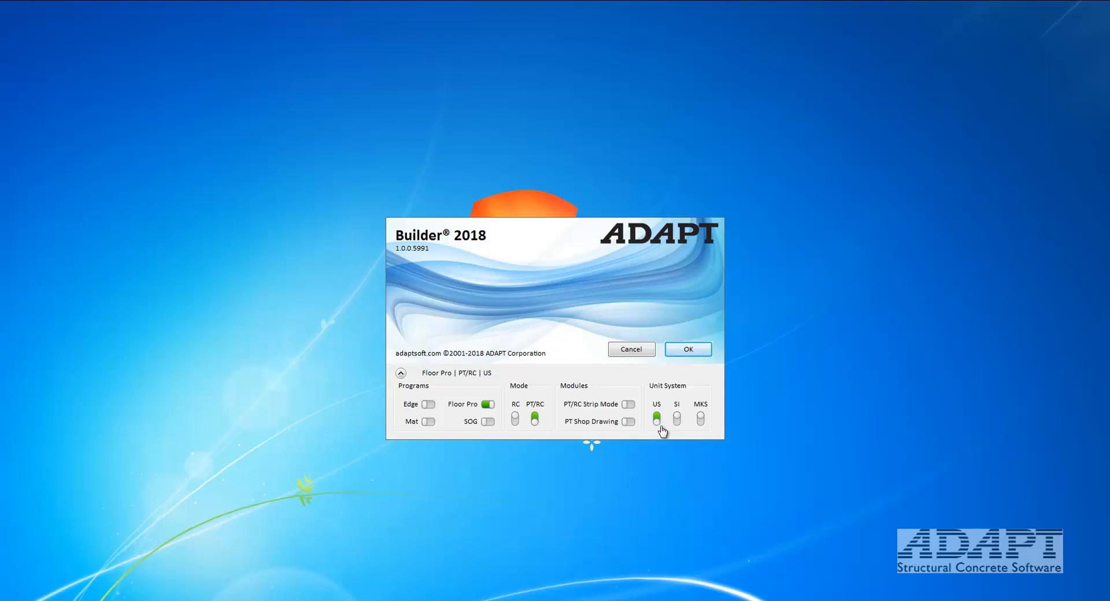
pyautogui.click(686, 351)
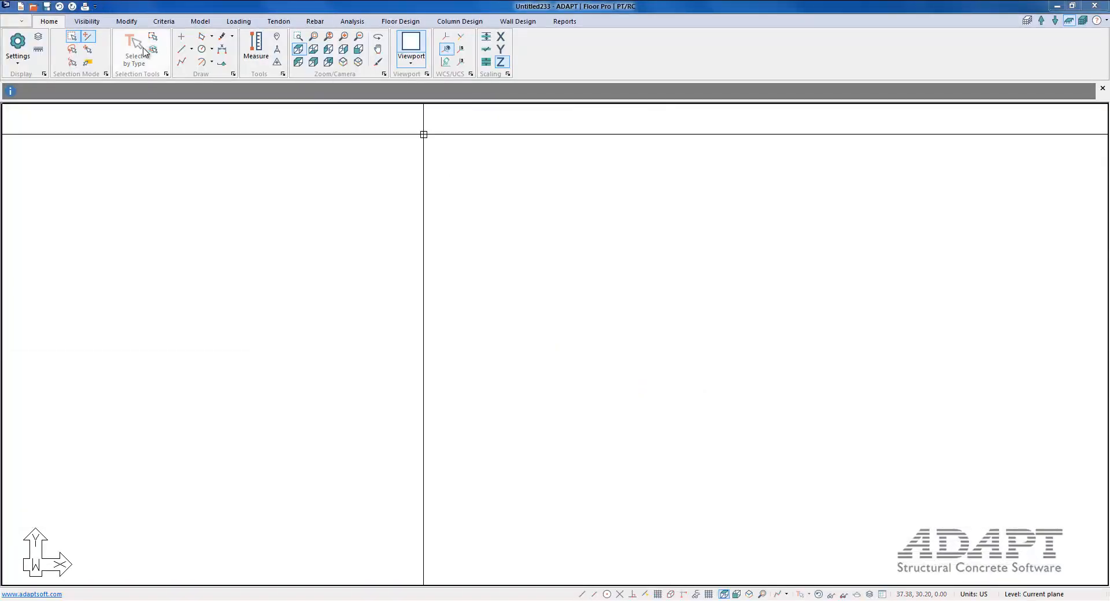
# Begin a new structure with the Floor Wizard, using 3 spans in both the X and Y directions
pyautogui.click(200, 21)
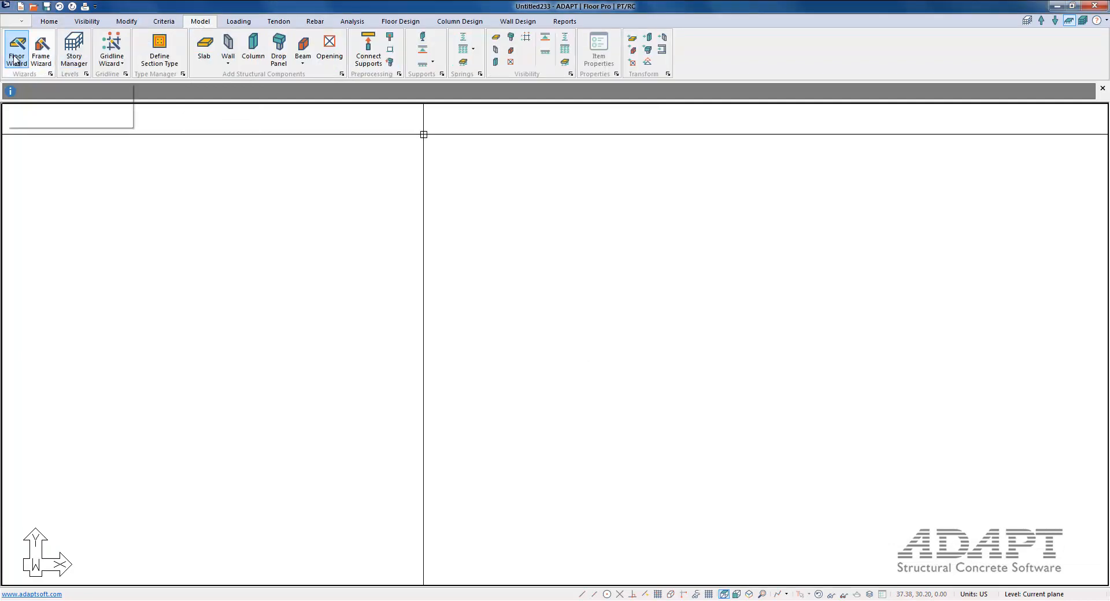
pyautogui.click(17, 51)
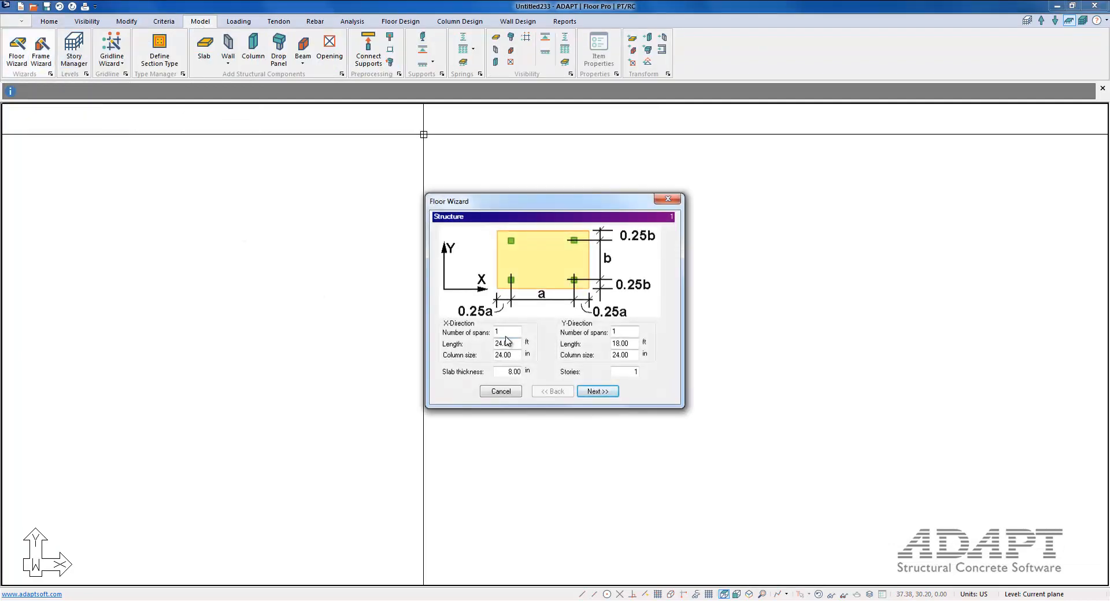
pyautogui.doubleClick(510, 332)
pyautogui.write('3')
pyautogui.doubleClick(619, 333)
pyautogui.write('3')
# Set the wizard's span length to 30 ft, column size to 20 in and slab thickness to 6.5 in
pyautogui.doubleClick(513, 344)
pyautogui.write('30')
pyautogui.press('Tab')
pyautogui.press('Tab')
pyautogui.write('20')
pyautogui.press('Tab')
pyautogui.moveTo(504, 373); pyautogui.dragTo(532, 376)
pyautogui.click(591, 392)
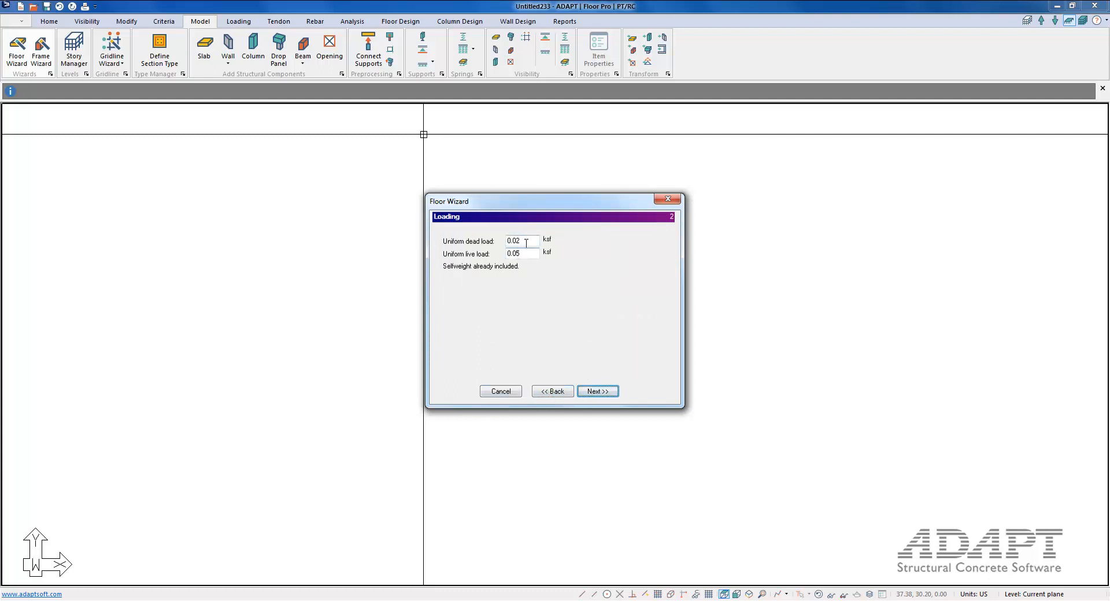
# Complete the Floor Wizard with the default loading, leaving out both distributed and banded tendons
pyautogui.click(601, 392)
pyautogui.click(601, 392)
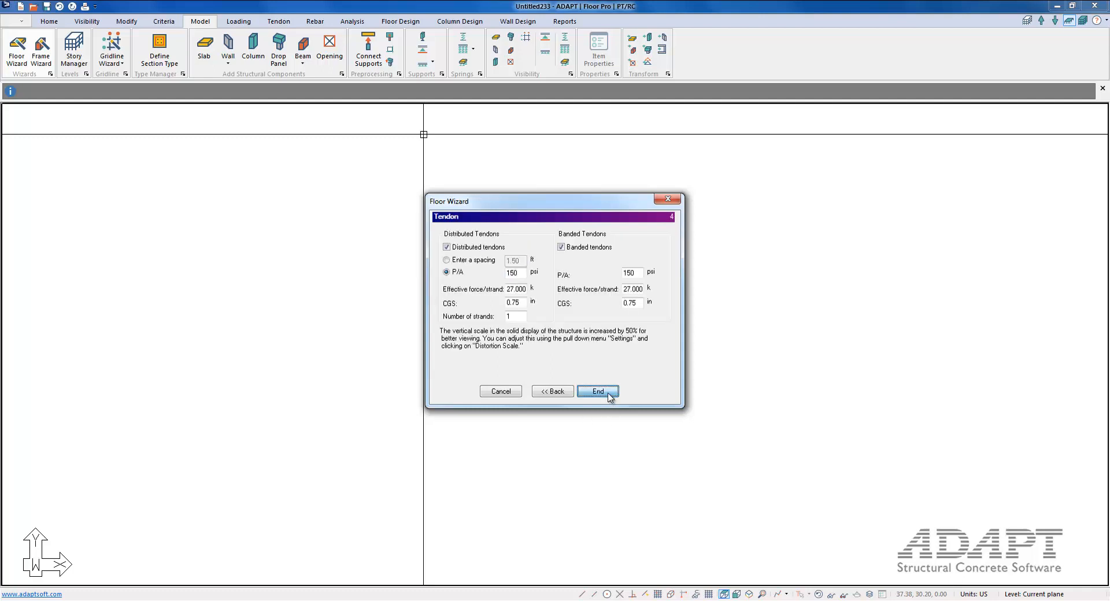
pyautogui.click(446, 247)
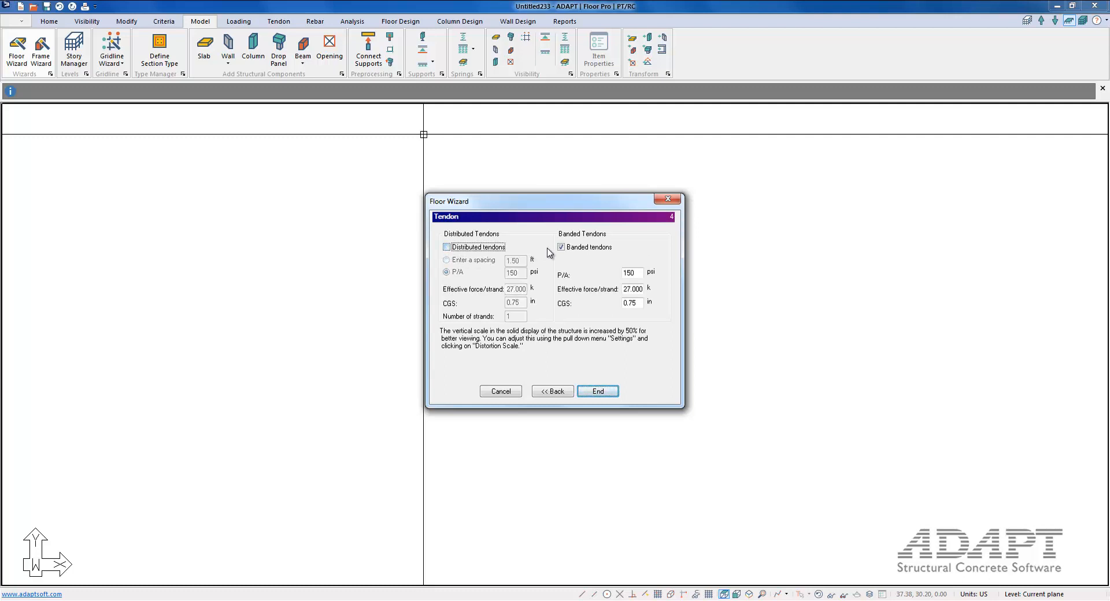
pyautogui.click(561, 248)
pyautogui.click(598, 392)
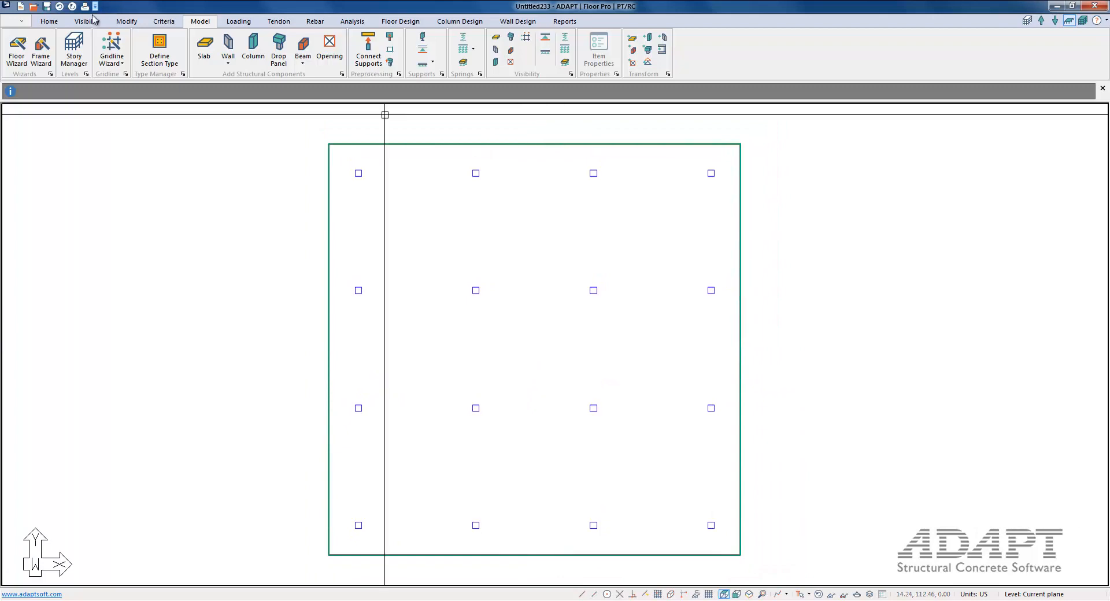
# Save a copy of the model in the Builder Models folder as fiber1
pyautogui.click(20, 21)
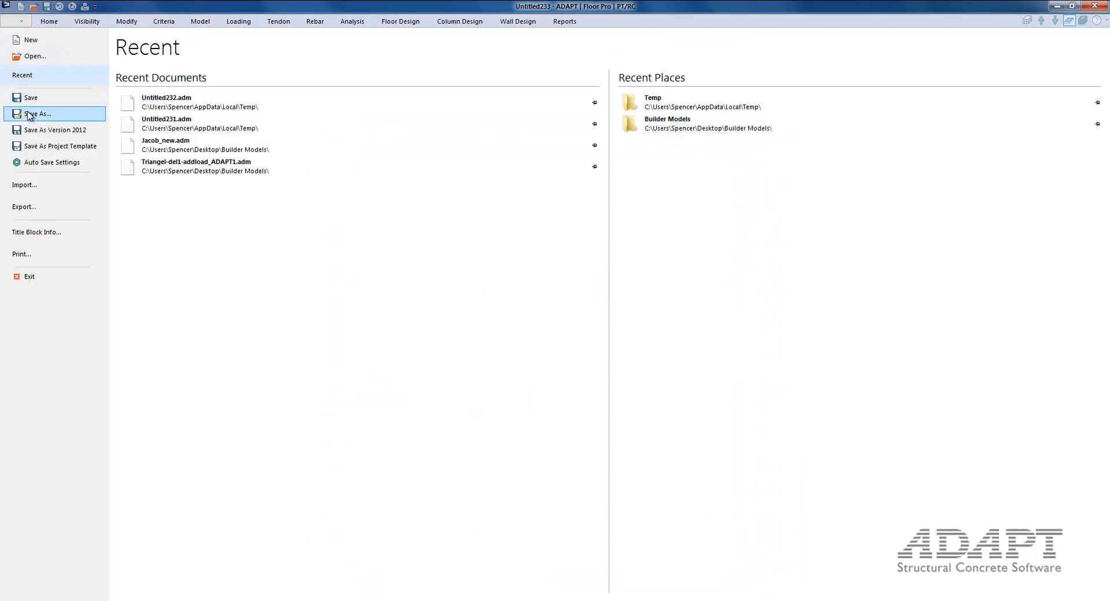
pyautogui.click(29, 114)
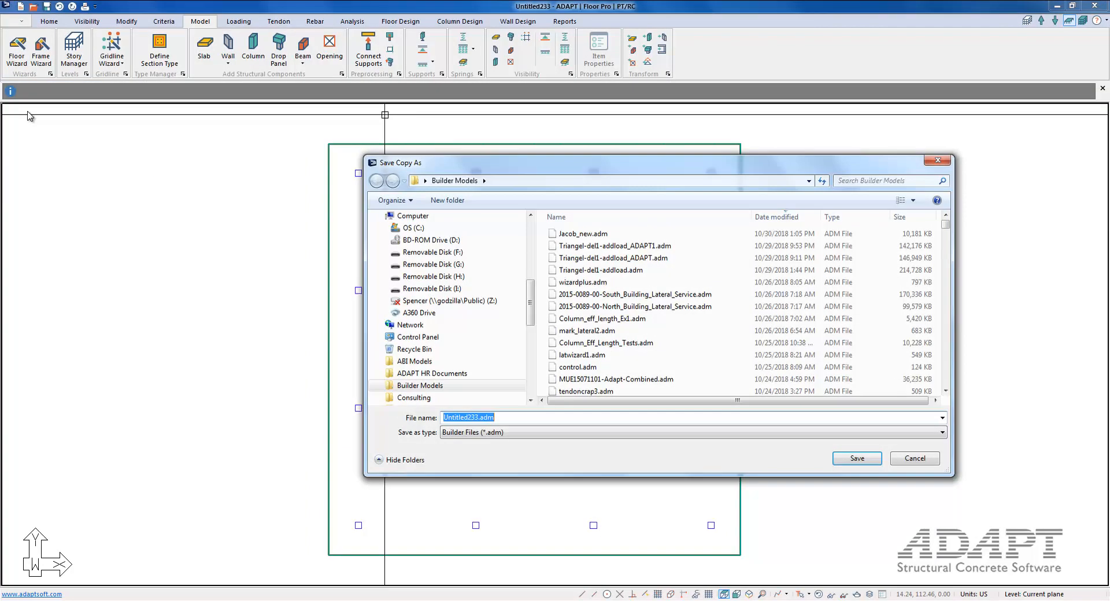
pyautogui.write('fiber1')
pyautogui.press('Return')
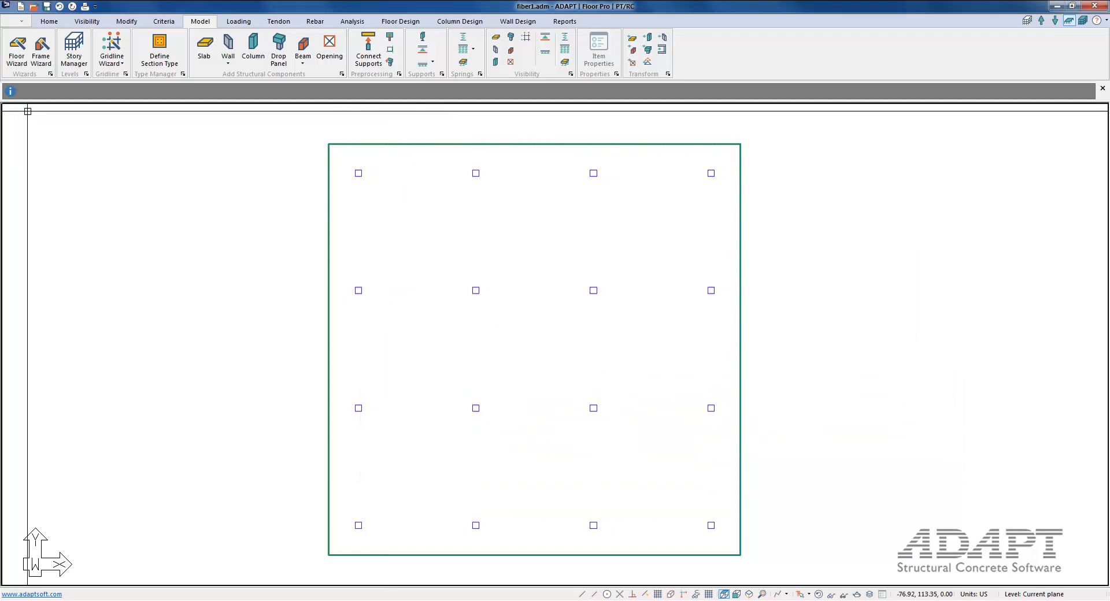
# Check the material and thickness assigned to the slab region
pyautogui.moveTo(436, 260); pyautogui.dragTo(461, 243, button='middle')
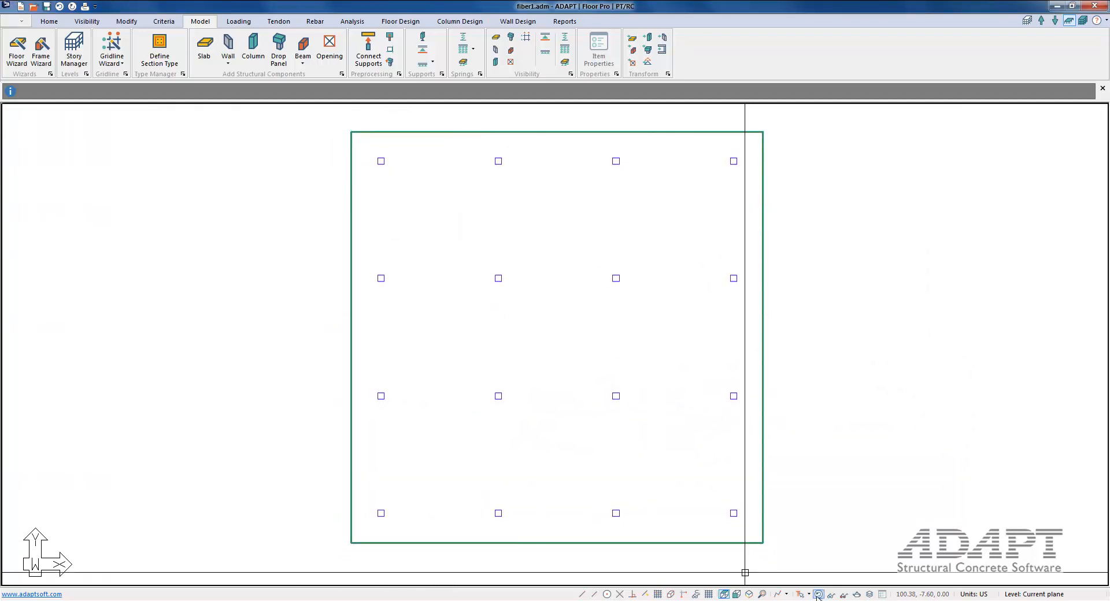
pyautogui.doubleClick(537, 132)
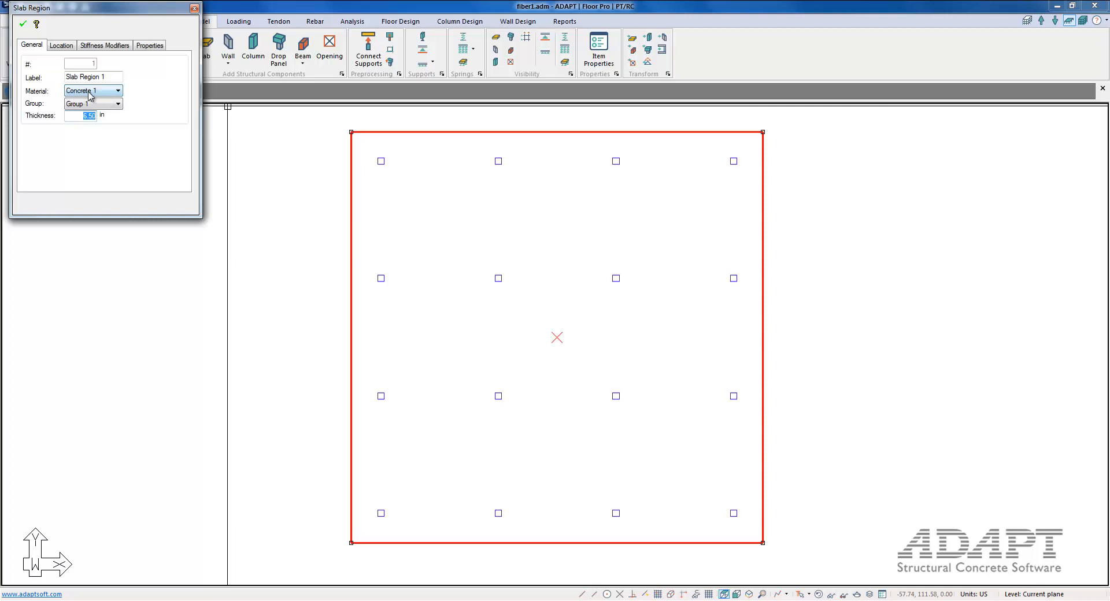
pyautogui.click(267, 223)
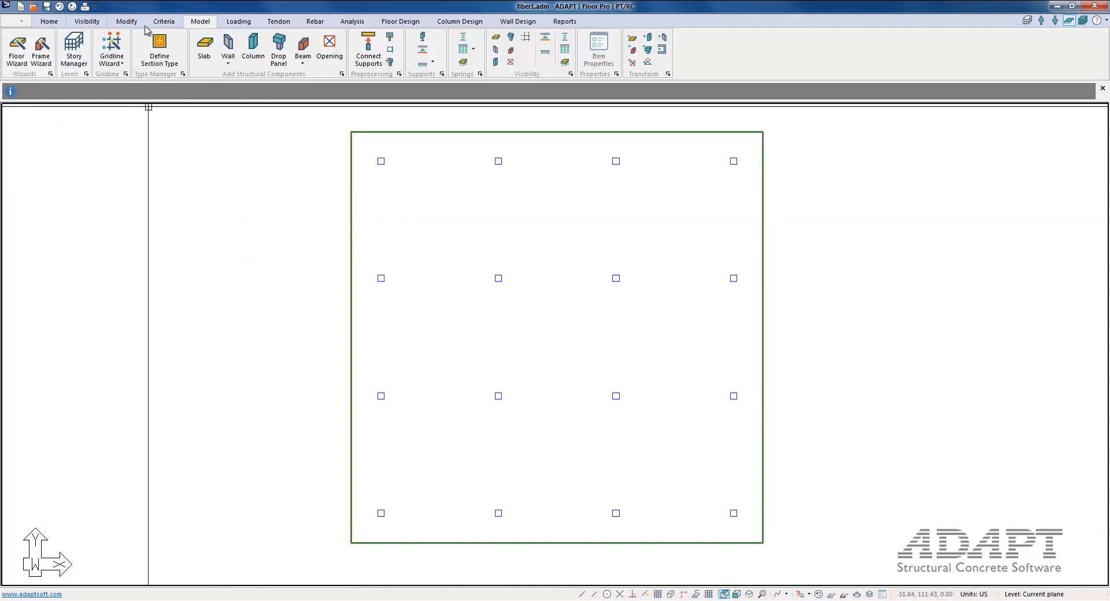
# Review the 28-day cylinder strength and other properties of the Concrete 1 material
pyautogui.click(162, 22)
pyautogui.click(19, 46)
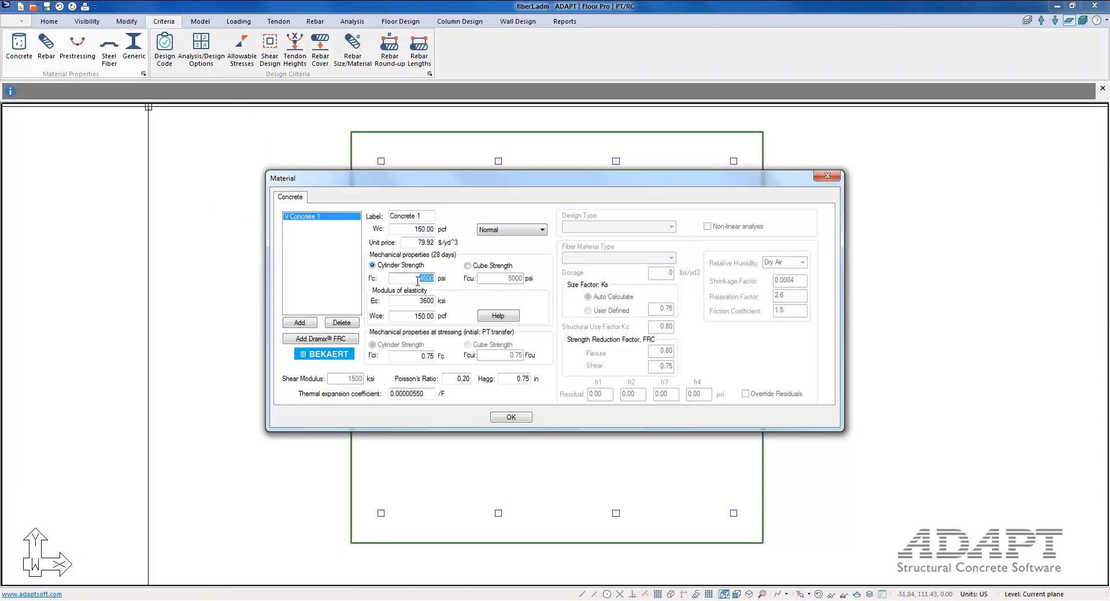
pyautogui.press('Tab')
pyautogui.click(507, 417)
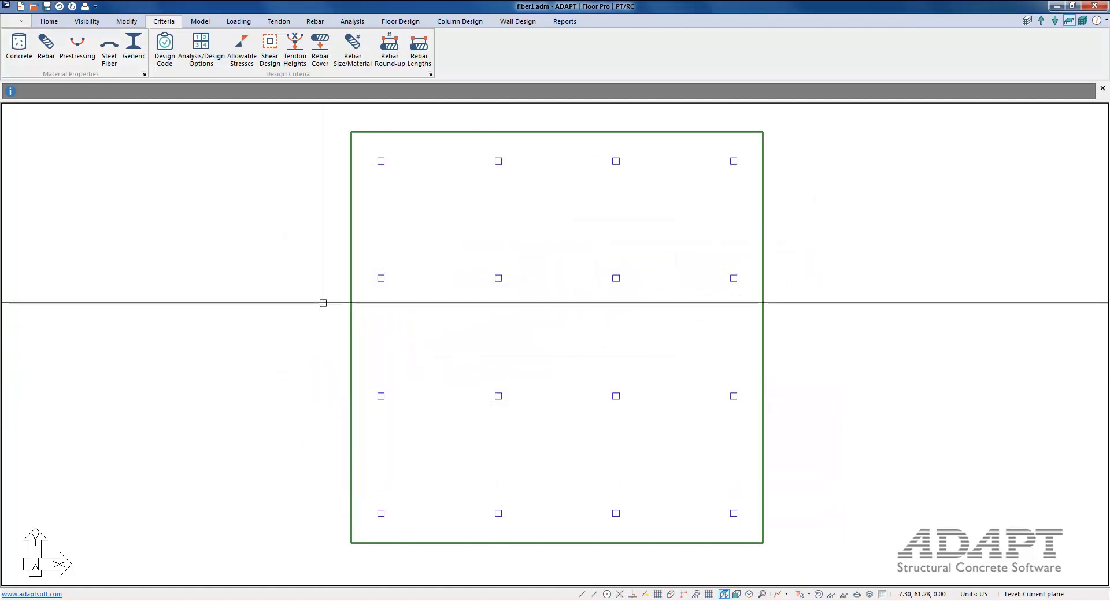
# Mesh the slab automatically with the simplified method, a 3 ft cell size and automatic node shifting up to 1.5 ft
pyautogui.scroll(-1, 322, 303)
pyautogui.click(351, 21)
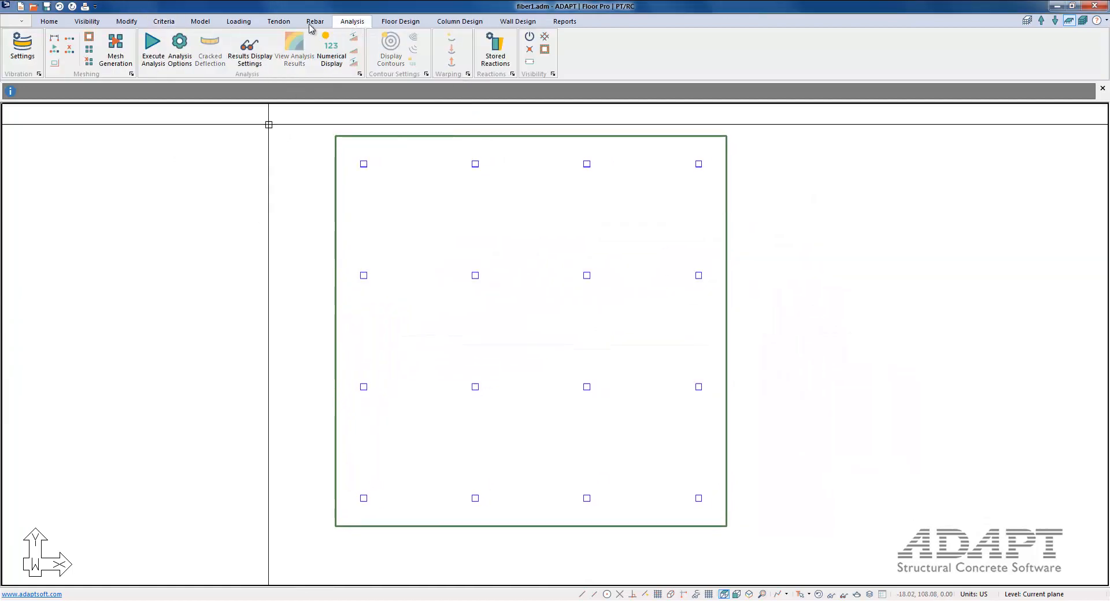
pyautogui.click(115, 46)
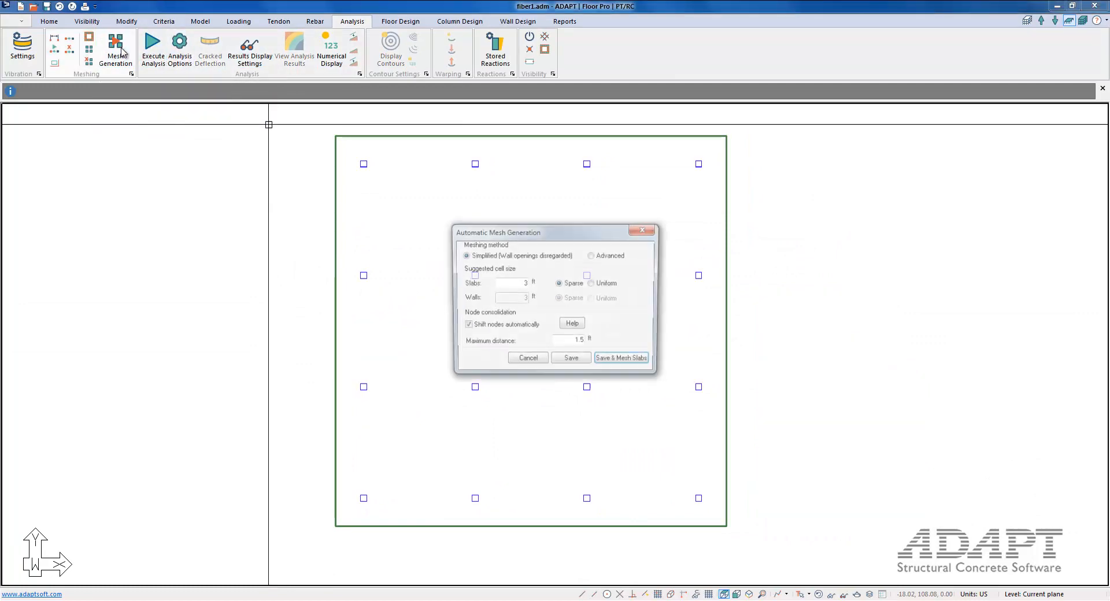
pyautogui.click(612, 362)
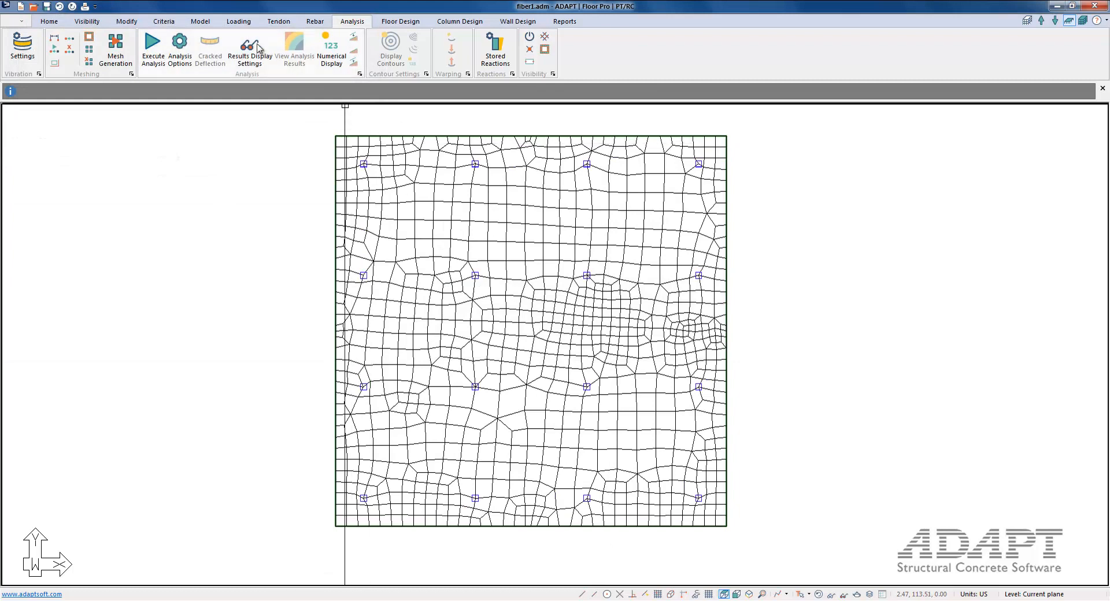
# Set the design code to ACI 2014/IBC 2015
pyautogui.click(164, 21)
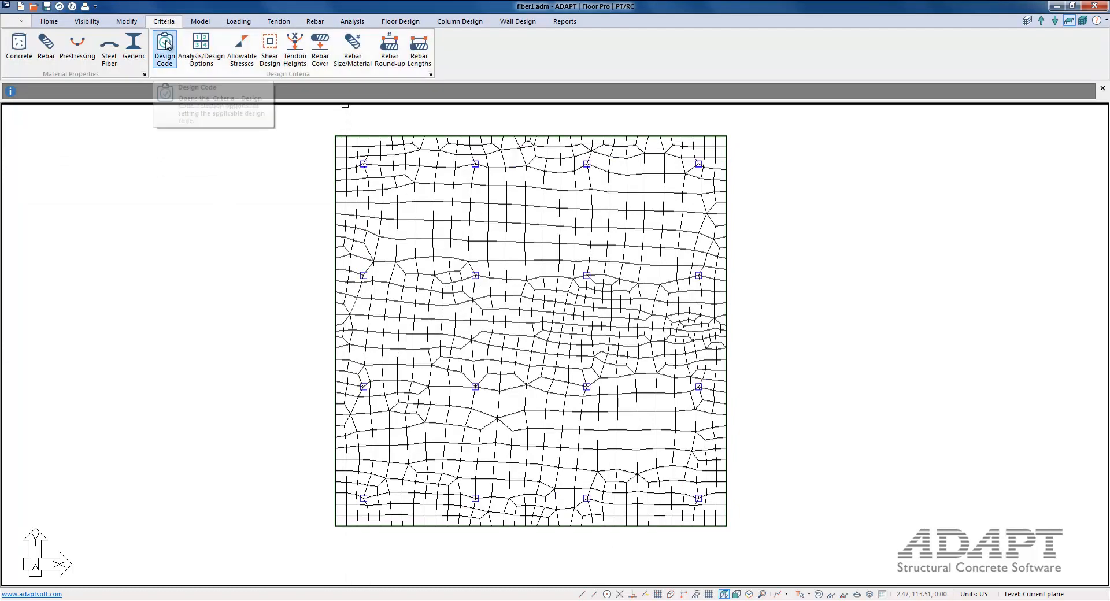
pyautogui.click(165, 43)
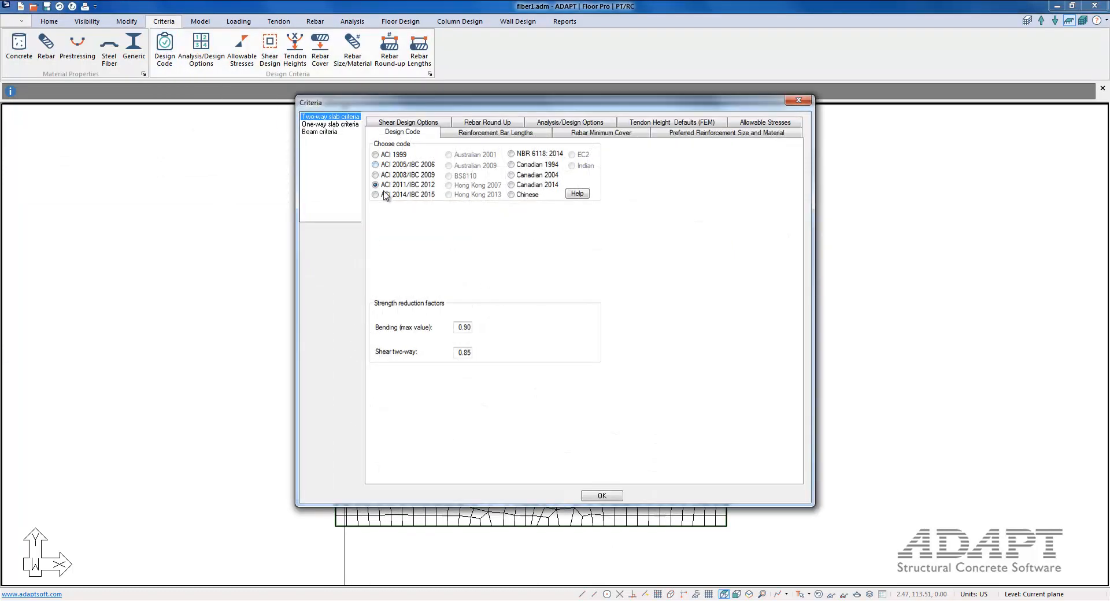
pyautogui.click(384, 196)
pyautogui.click(590, 495)
# Exclude the minimum code specified non-prestressed reinforcement in the analysis/design options
pyautogui.click(201, 52)
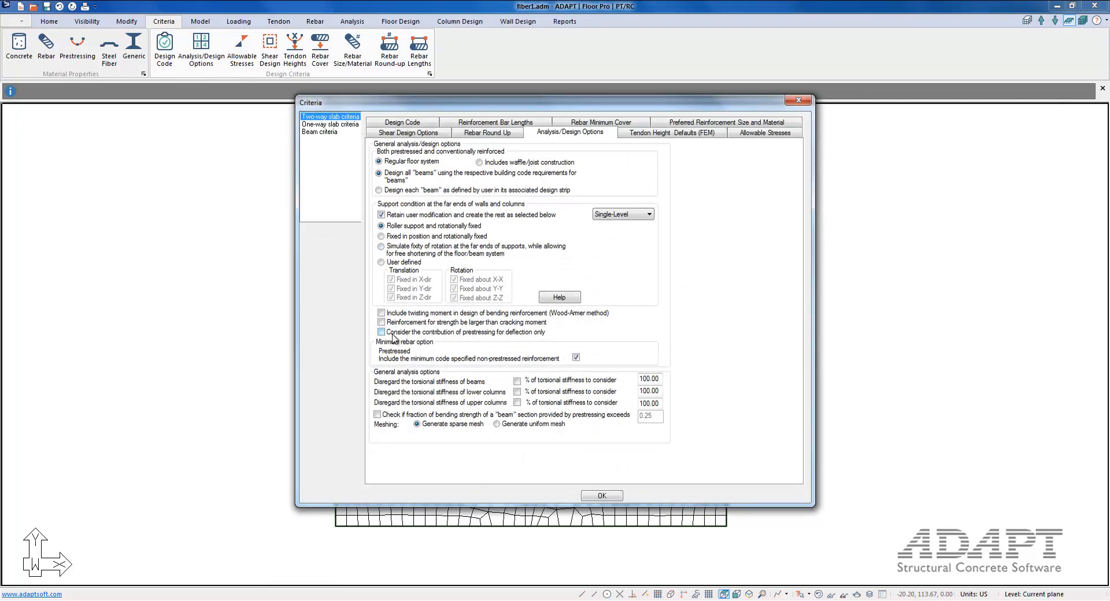
pyautogui.click(576, 358)
pyautogui.click(601, 495)
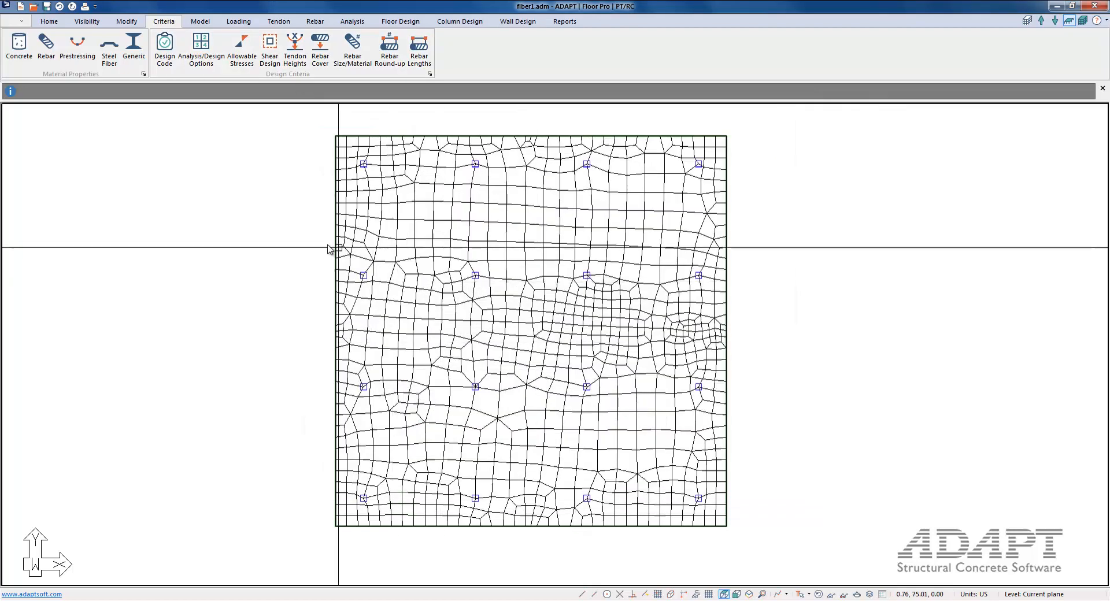
# Delete the Service(Total Load) and Service(Sustained Load) combinations from the load combinations
pyautogui.click(238, 22)
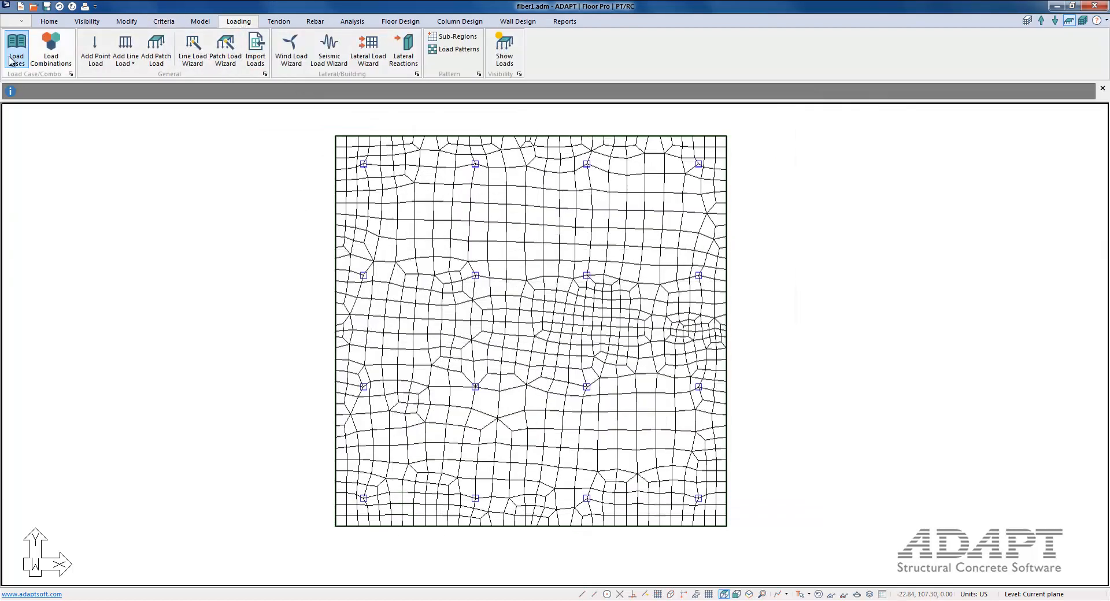
pyautogui.click(51, 49)
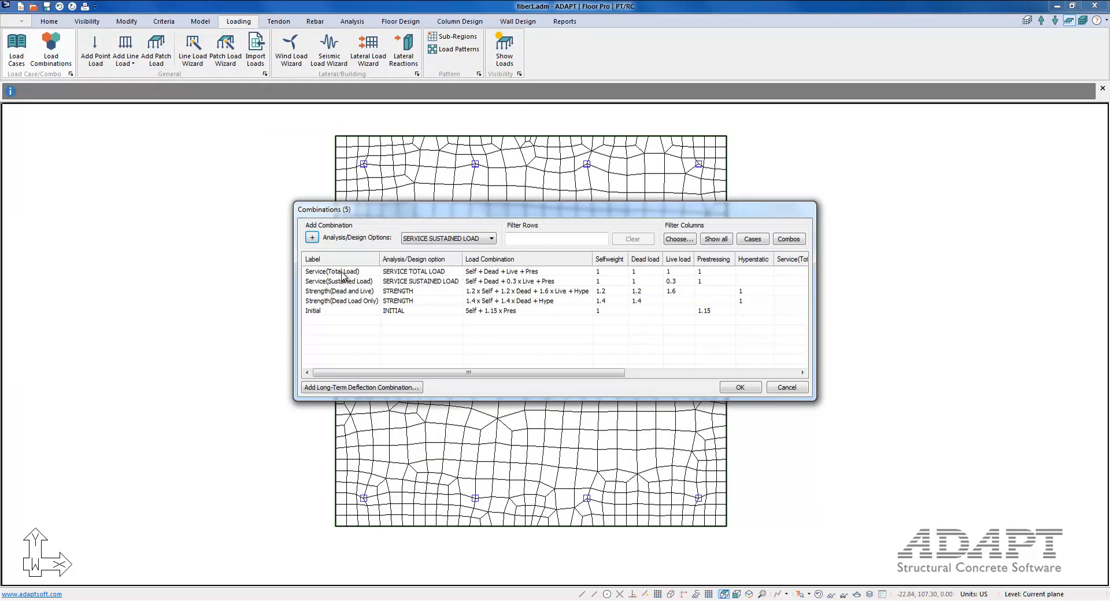
pyautogui.click(343, 273)
pyautogui.press('Delete')
pyautogui.click(341, 272)
pyautogui.press('Delete')
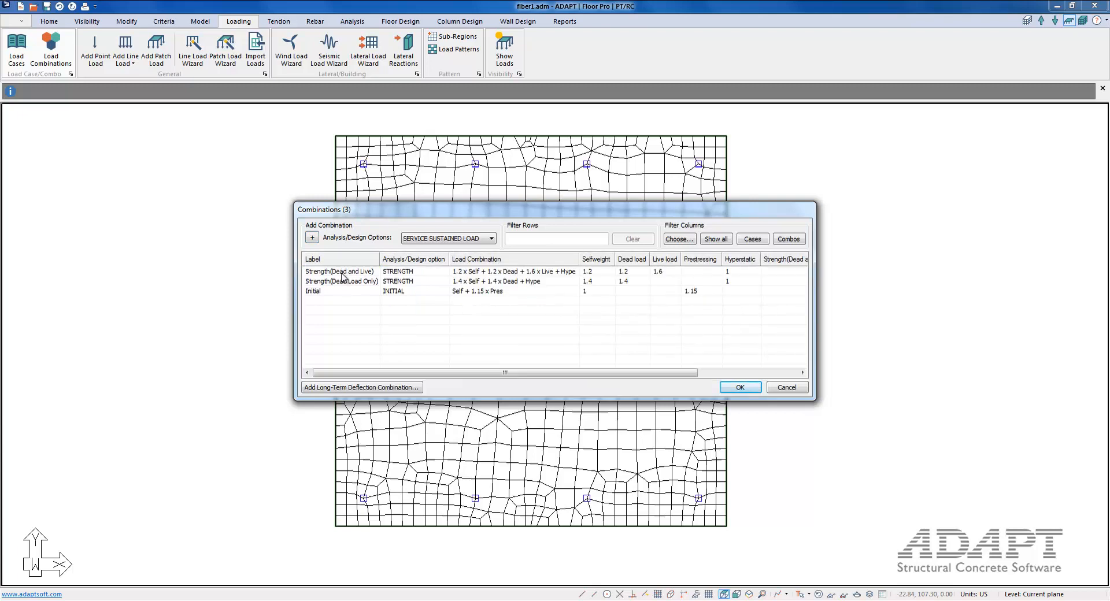
# Delete the Initial and Strength(Dead Load Only) combinations and accept the edited combination list
pyautogui.click(333, 290)
pyautogui.press('Delete')
pyautogui.click(339, 281)
pyautogui.press('Delete')
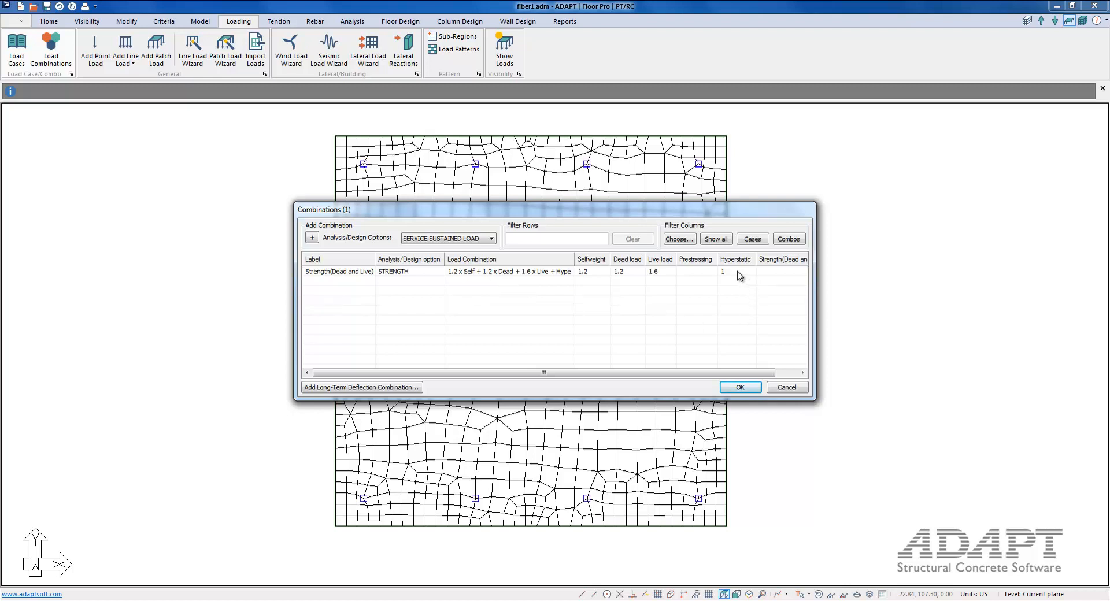
pyautogui.click(738, 387)
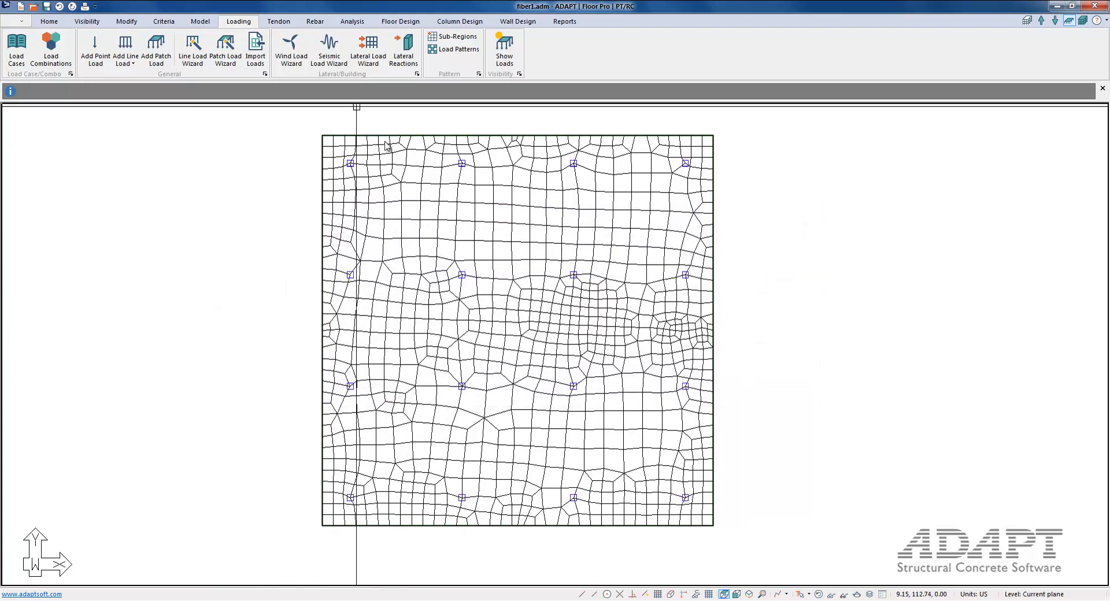
# Run the analysis for the Strength(Dead and Live) combination with uncracked stiffness and save the solution
pyautogui.click(352, 22)
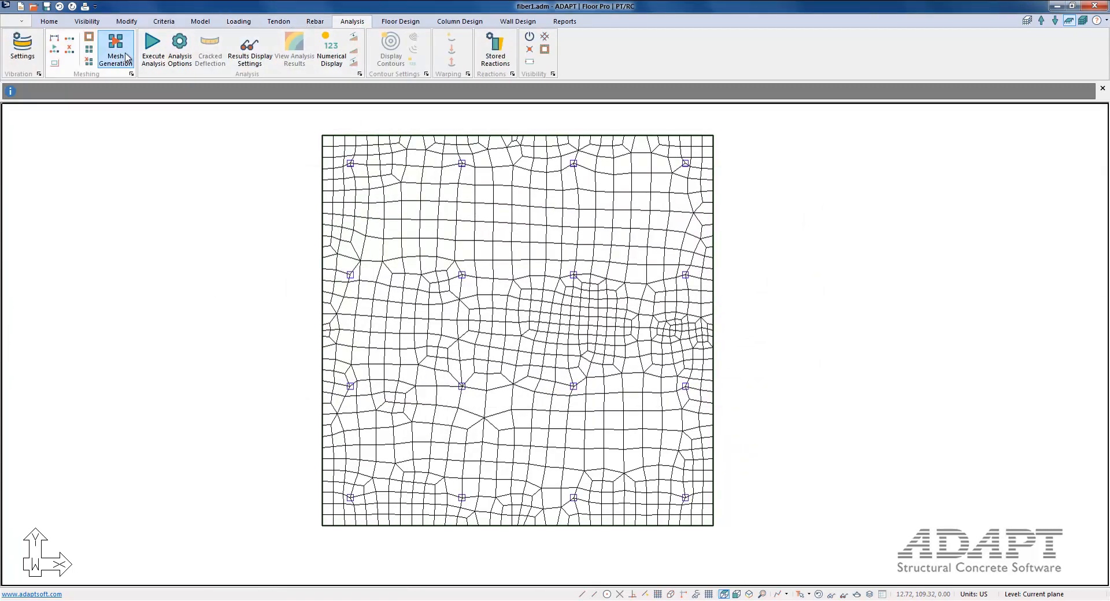
pyautogui.click(149, 51)
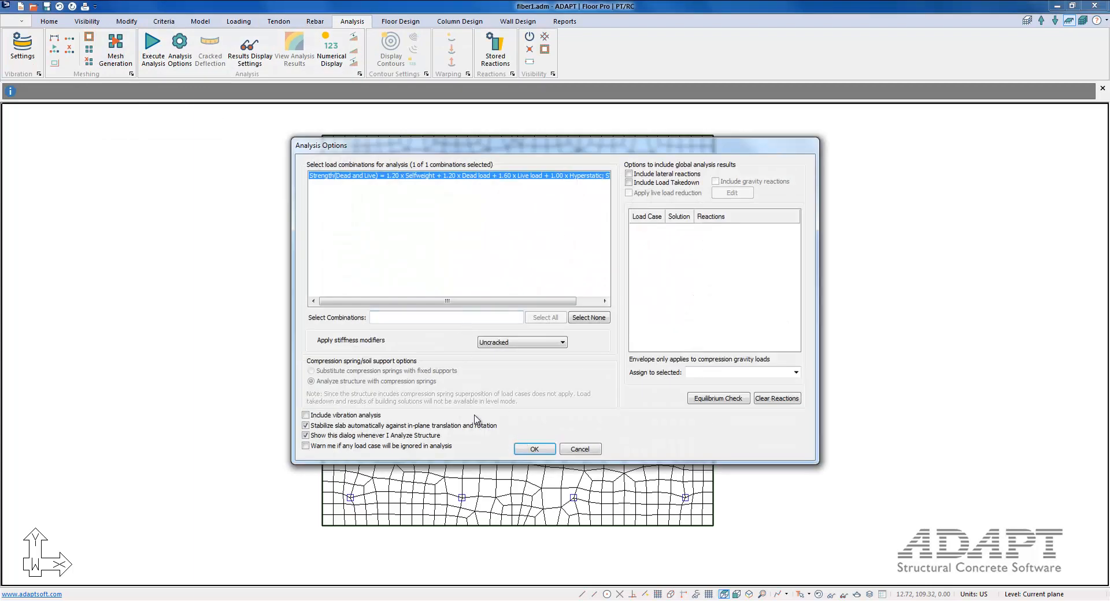
pyautogui.click(533, 450)
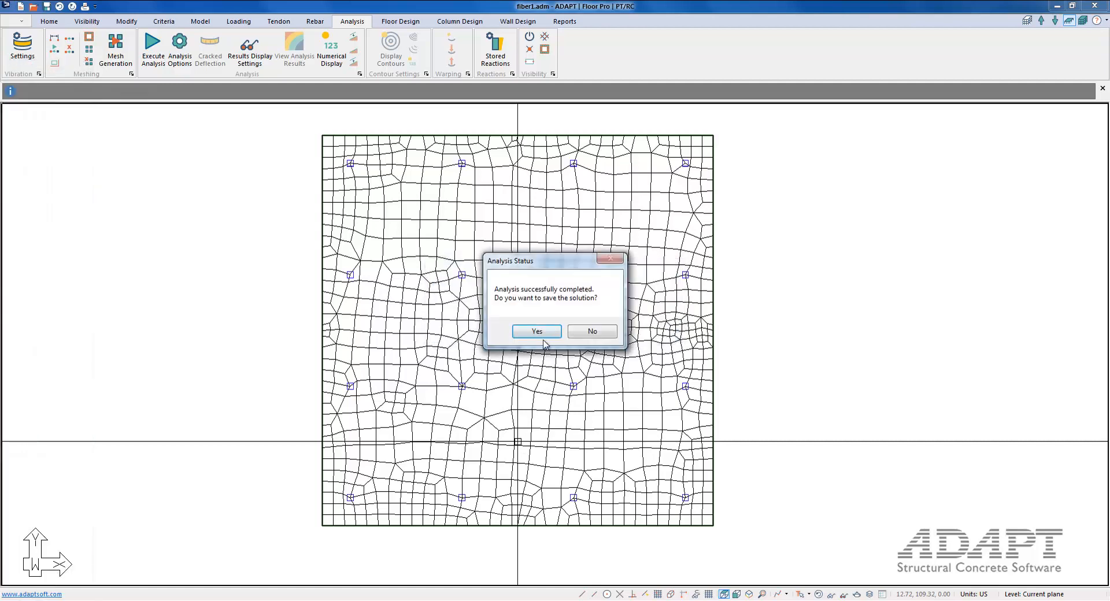
pyautogui.click(538, 332)
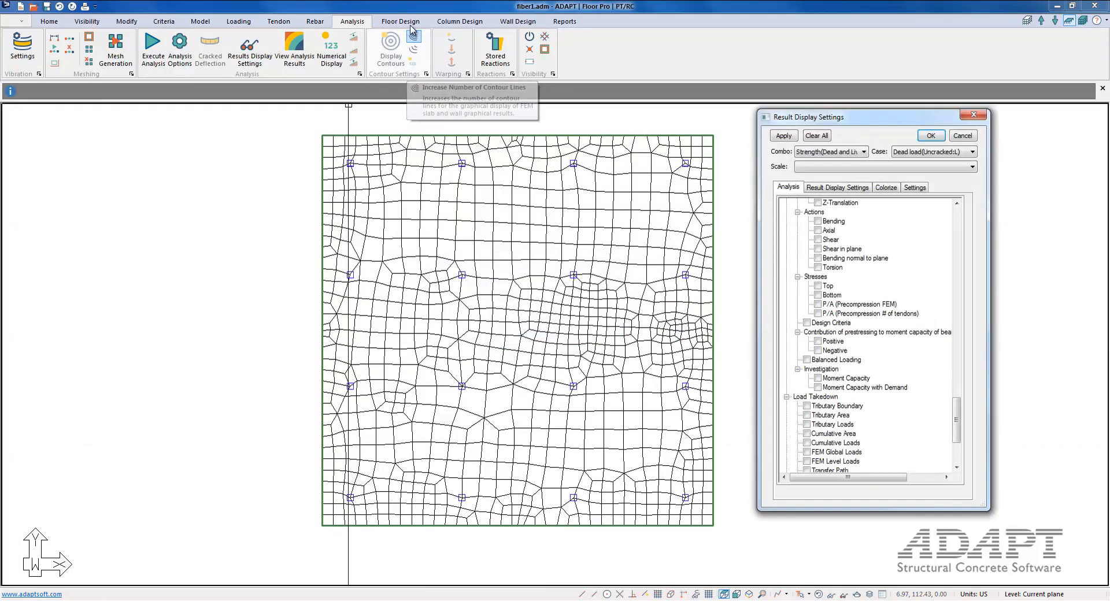
# Bring up the floor design tools and hide the finite element mesh on the slab
pyautogui.click(410, 23)
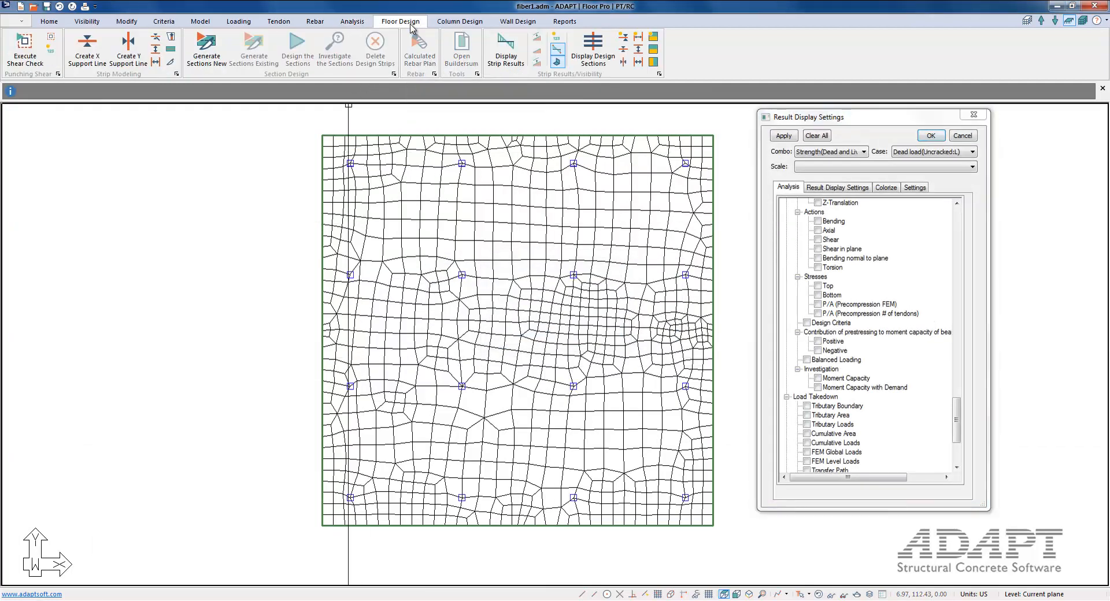
pyautogui.click(831, 594)
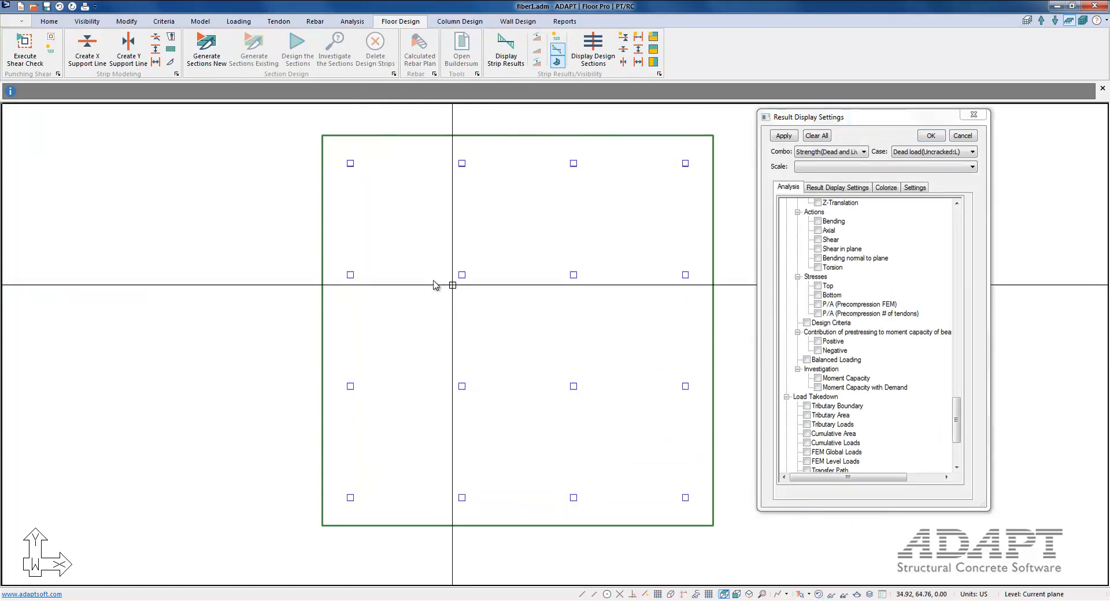
# Review the slab's X- and Y-direction support lines, leaving only the Y-direction lines displayed
pyautogui.moveTo(452, 285); pyautogui.dragTo(406, 275, button='middle')
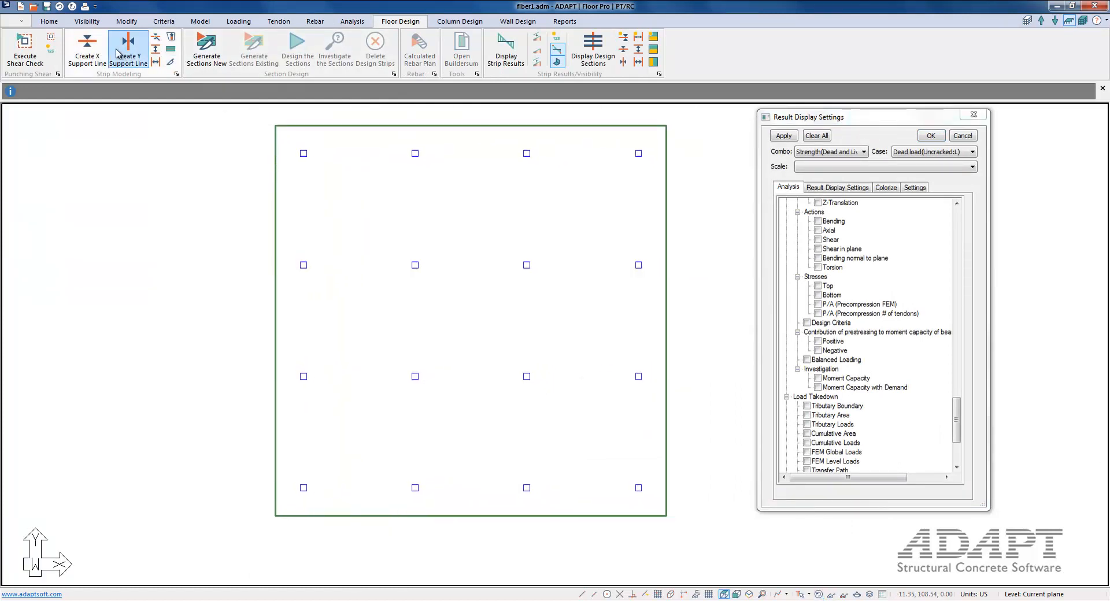
pyautogui.click(621, 50)
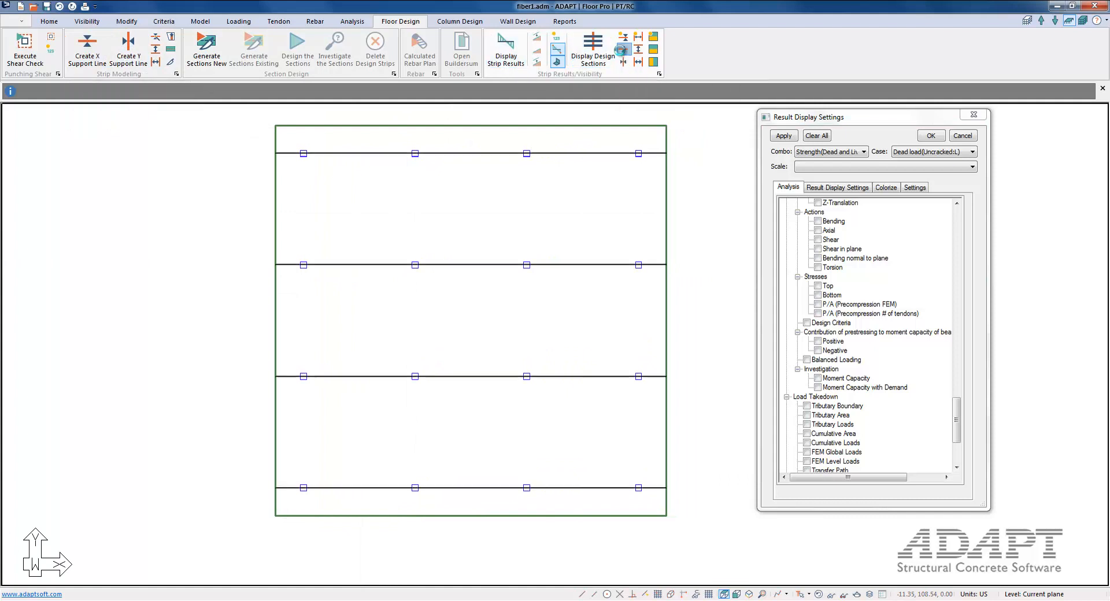
pyautogui.click(622, 61)
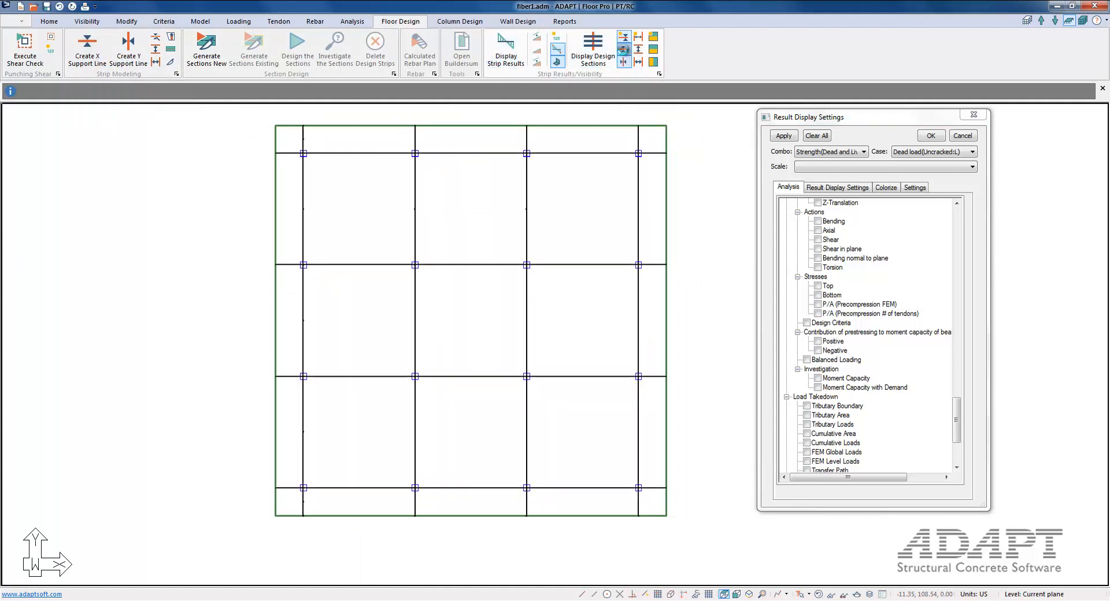
pyautogui.click(623, 49)
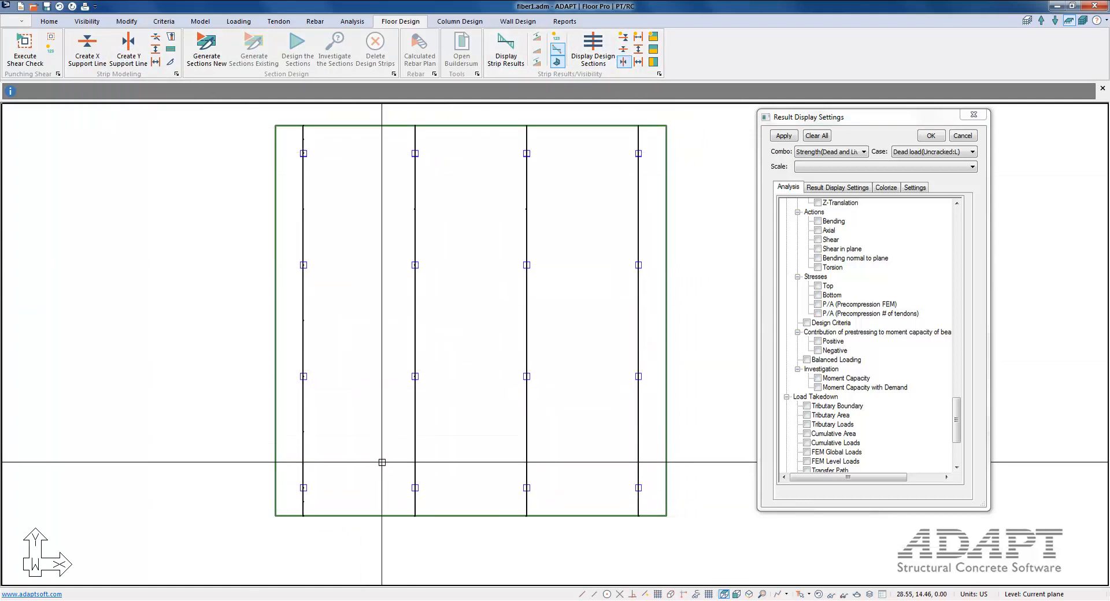
# Generate new design sections for all support lines, accept the warning and show only the Y-direction strips
pyautogui.click(204, 56)
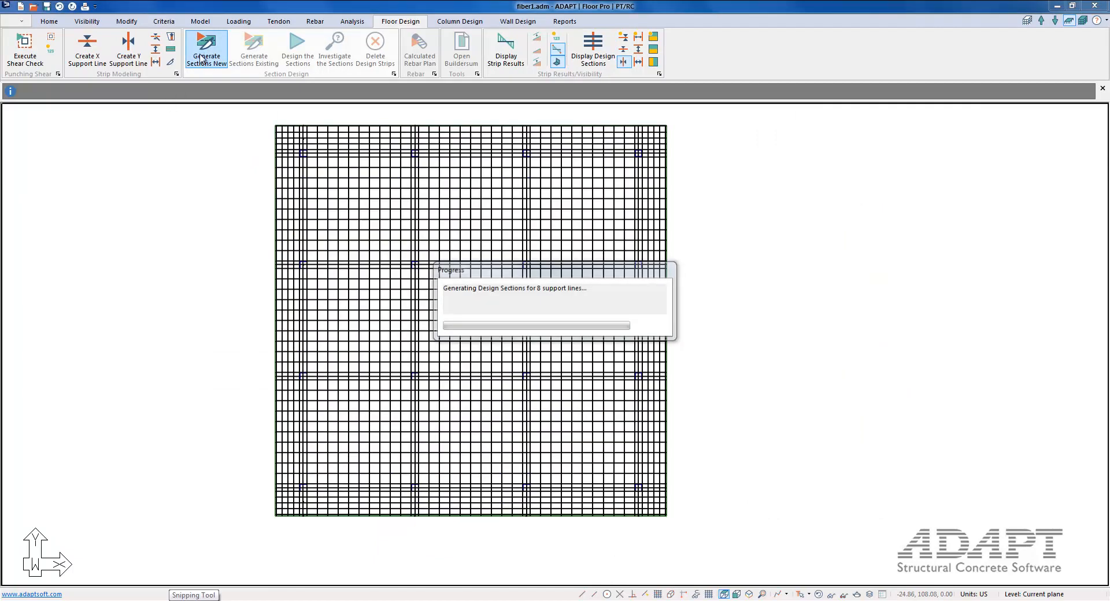
pyautogui.click(627, 331)
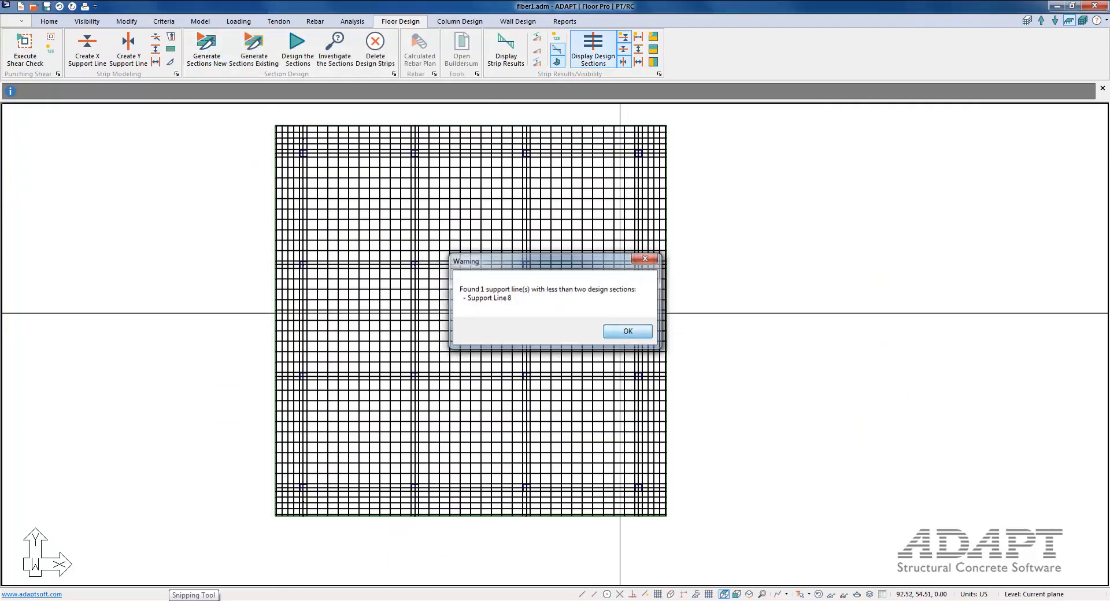
pyautogui.click(623, 61)
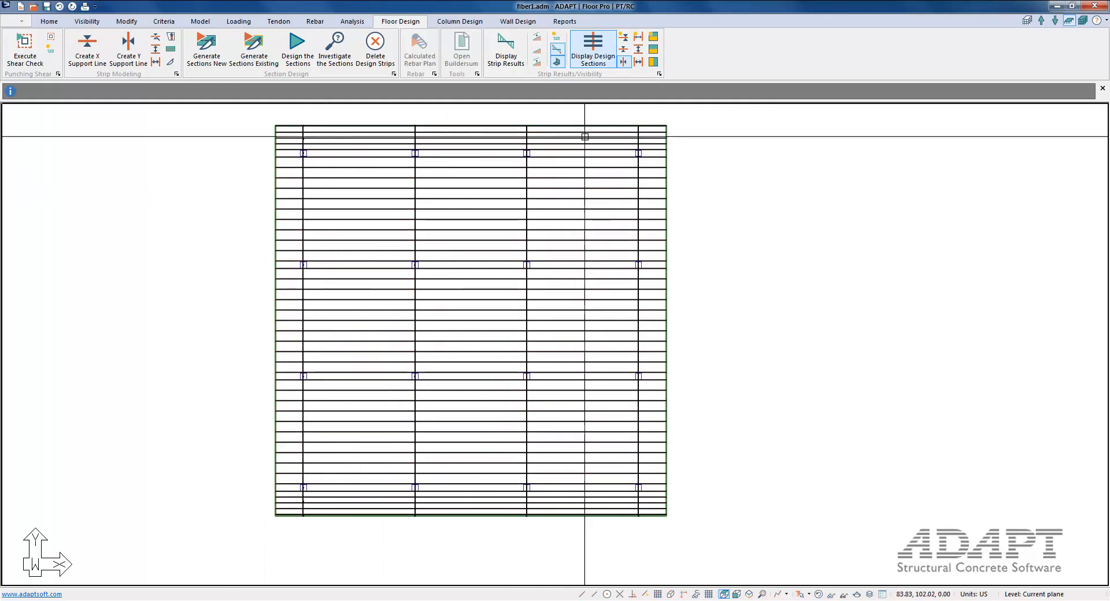
# Extend the upper ends of the third and fourth Y-direction support lines slightly beyond the slab's upper edge
pyautogui.click(426, 139)
pyautogui.scroll(1, 422, 142)
pyautogui.moveTo(422, 141); pyautogui.dragTo(438, 184, button='middle')
pyautogui.scroll(1, 515, 167)
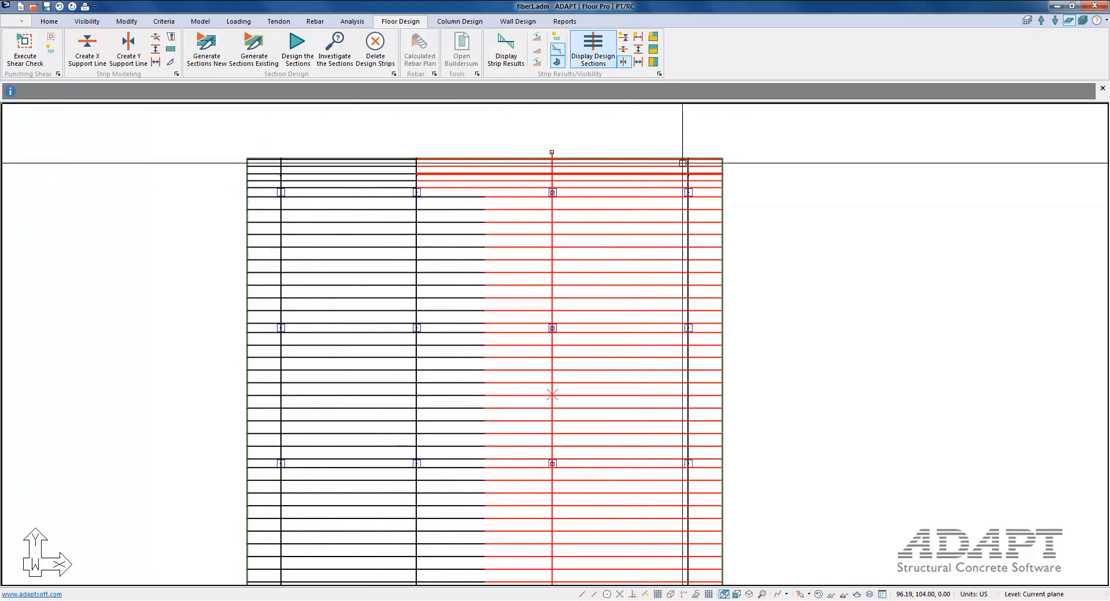
pyautogui.scroll(2, 691, 166)
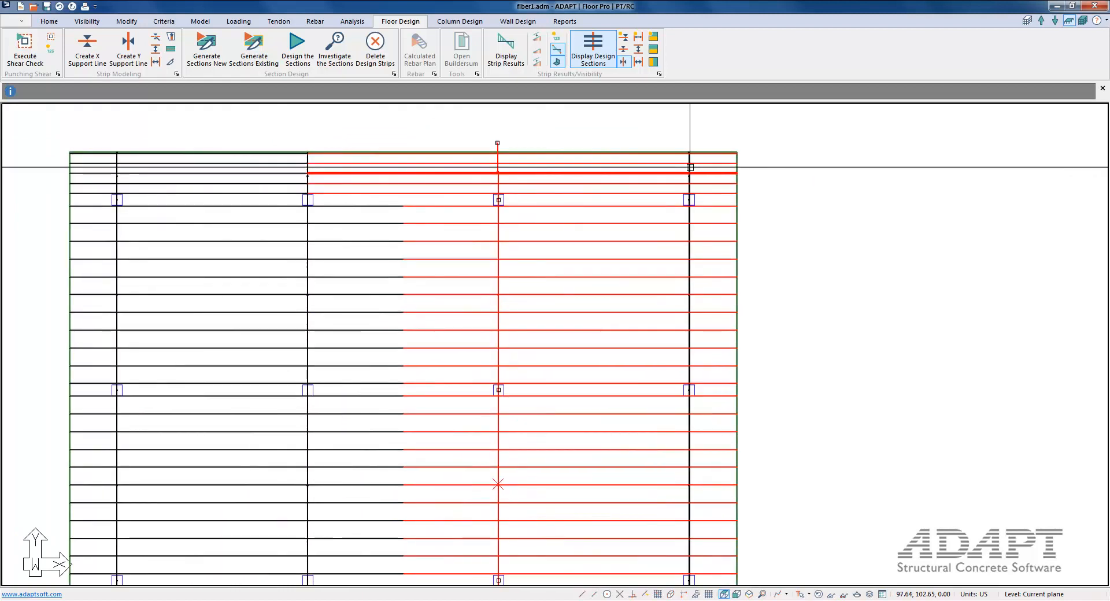
pyautogui.click(689, 166)
pyautogui.click(688, 153)
pyautogui.click(688, 148)
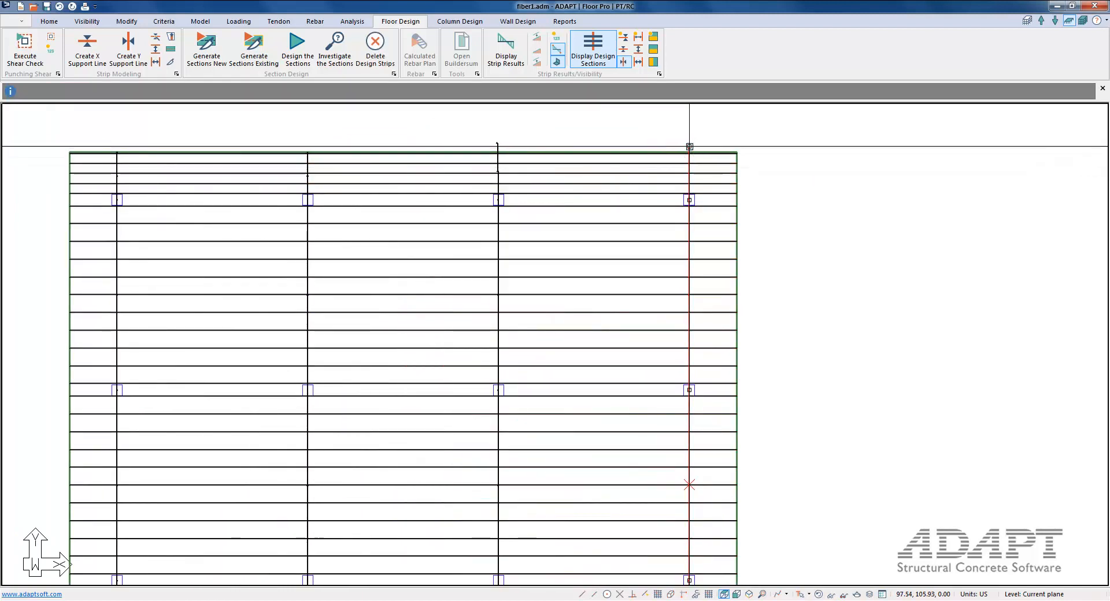
# Extend the lower ends of the fourth, third and second Y-direction support lines slightly past the slab's lower edge
pyautogui.scroll(-4, 628, 156)
pyautogui.scroll(2, 659, 498)
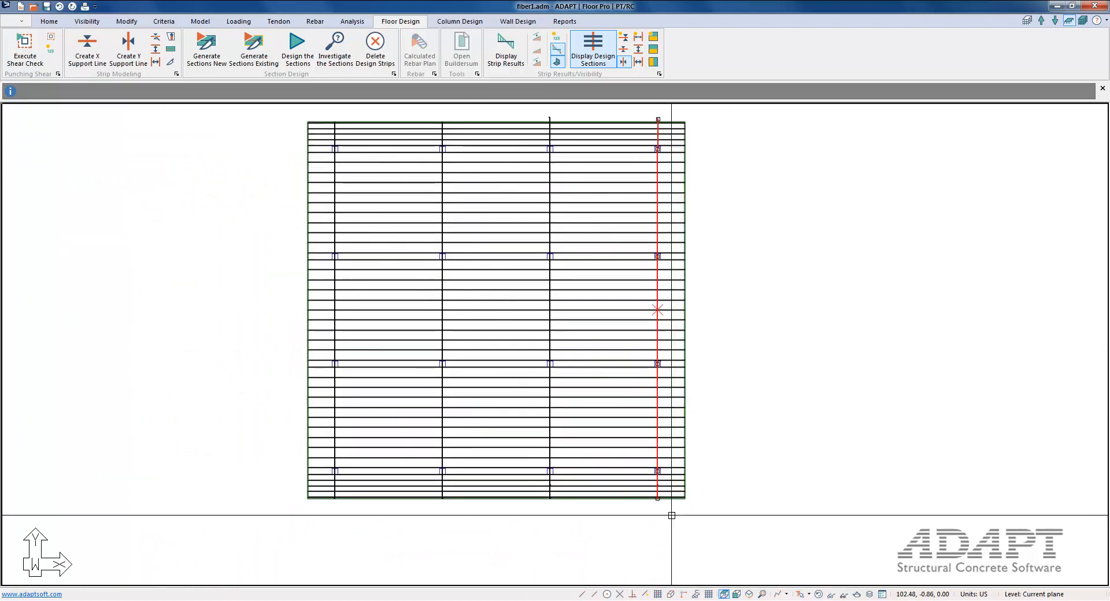
pyautogui.click(659, 498)
pyautogui.click(657, 500)
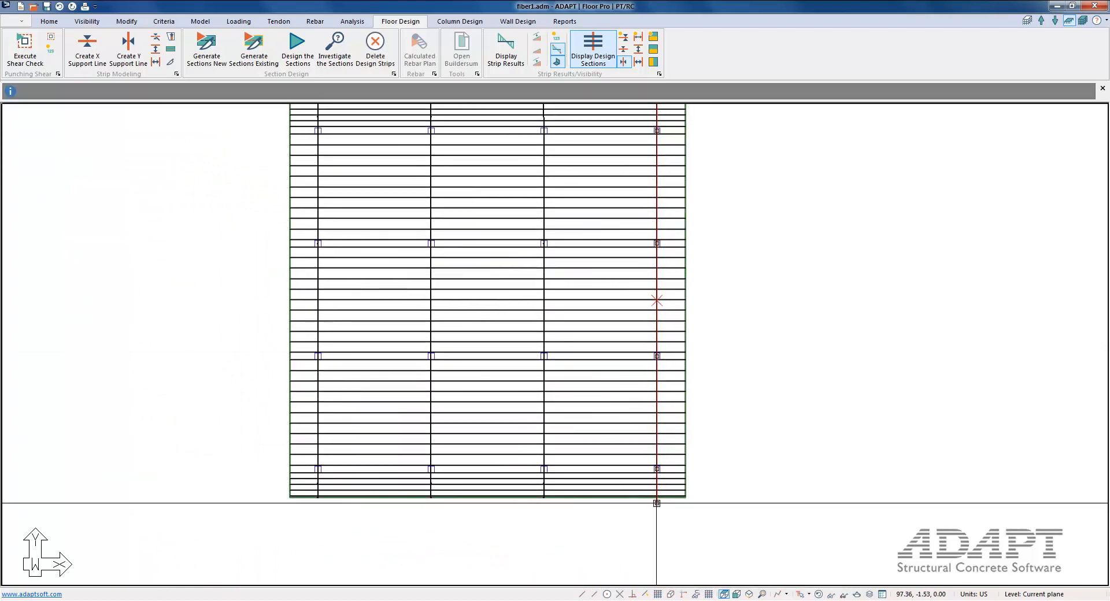
pyautogui.click(542, 497)
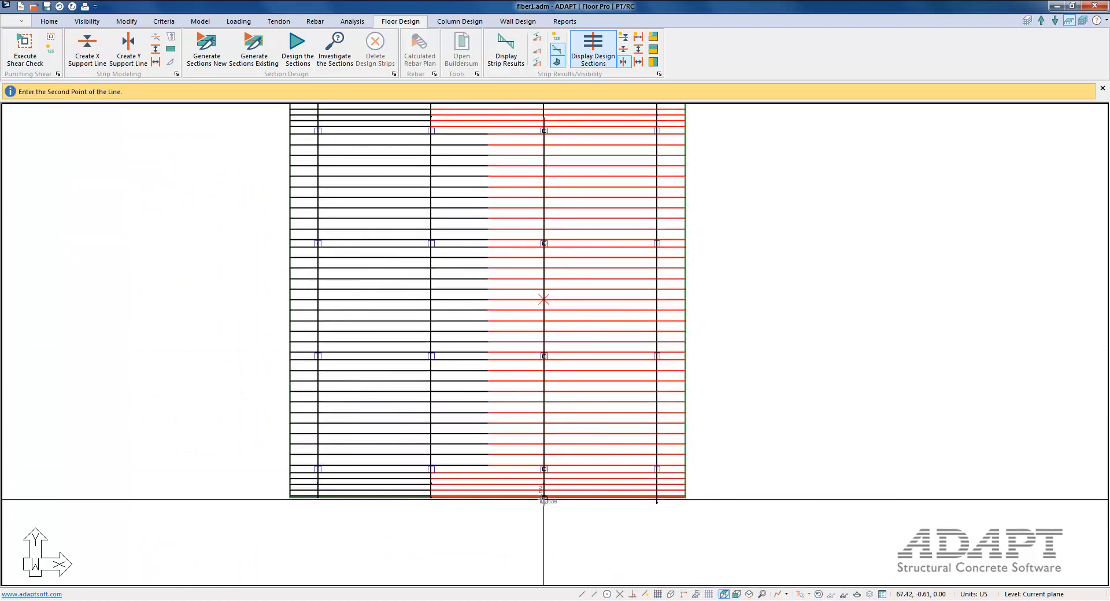
pyautogui.click(544, 500)
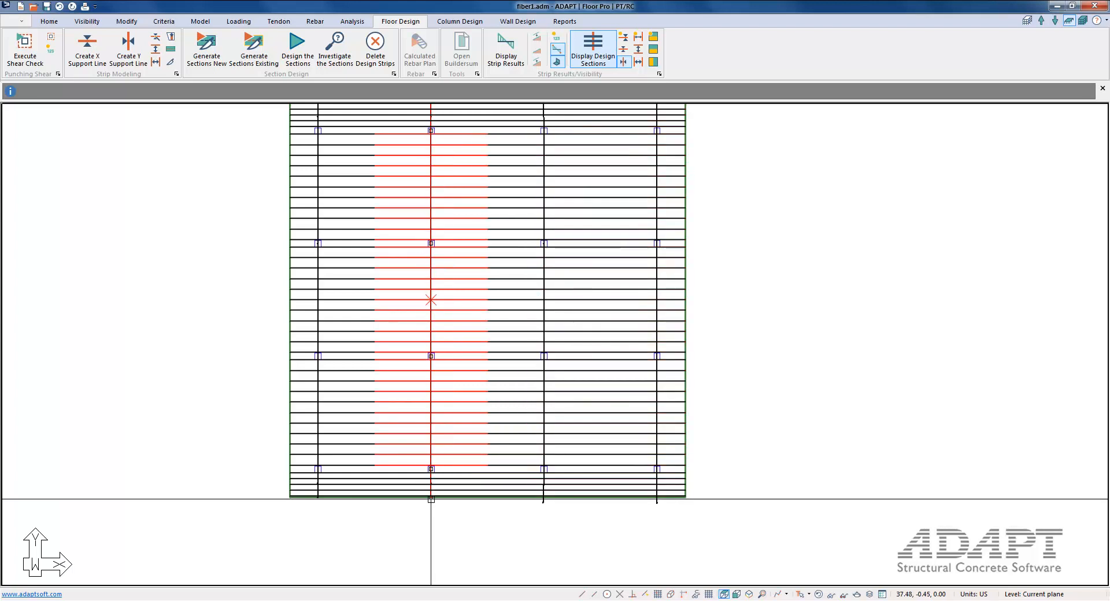
pyautogui.click(431, 498)
pyautogui.click(431, 502)
# Extend the upper end of the second Y-direction support line slightly beyond the slab's upper edge
pyautogui.moveTo(404, 418); pyautogui.dragTo(408, 501, button='middle')
pyautogui.scroll(-1, 408, 500)
pyautogui.scroll(1, 426, 333)
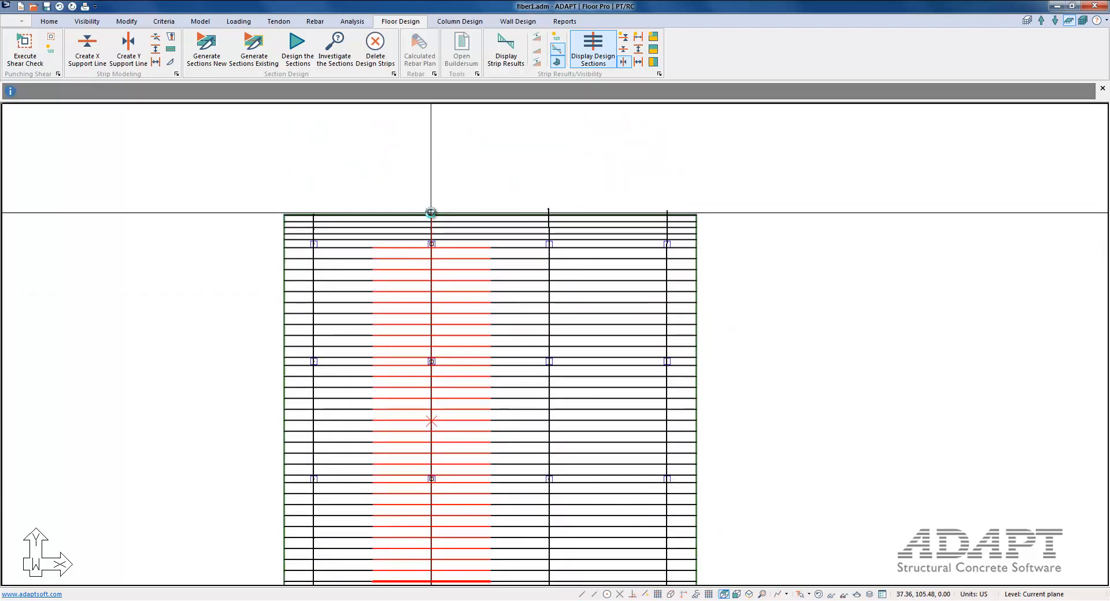
pyautogui.click(431, 213)
pyautogui.click(432, 208)
pyautogui.press('Escape')
# Regenerate the design sections from the existing, modified strips and show only the Y-direction sections
pyautogui.scroll(-1, 451, 128)
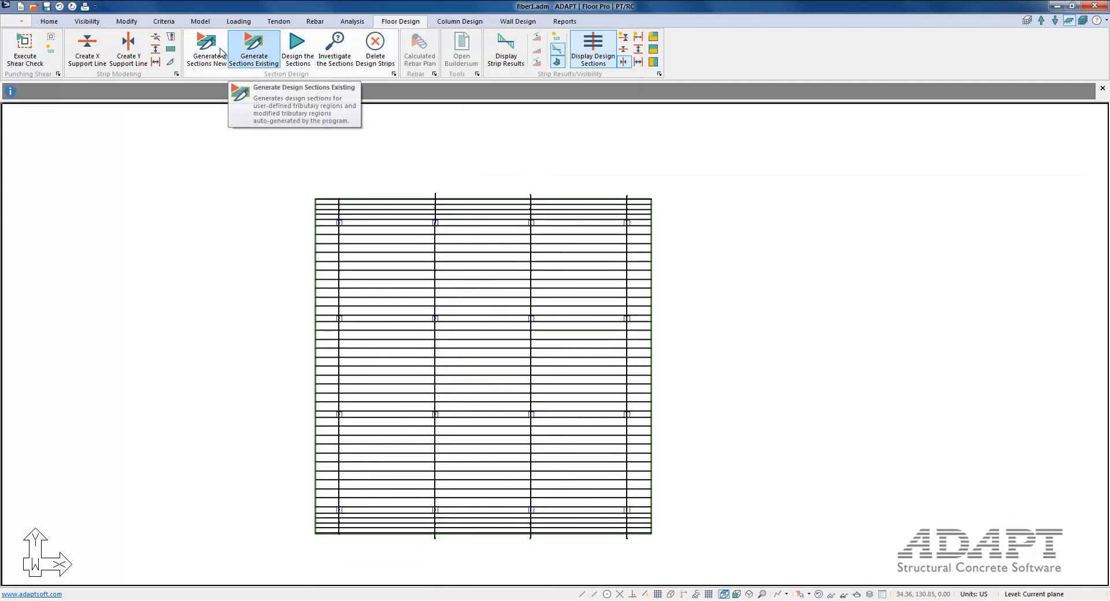
pyautogui.click(255, 55)
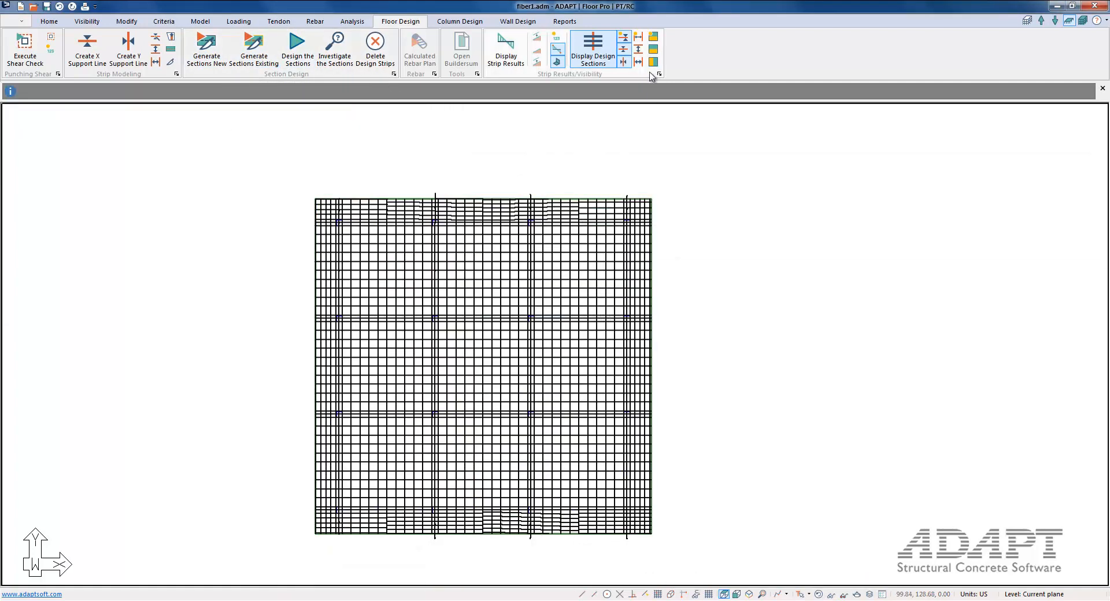
pyautogui.click(623, 38)
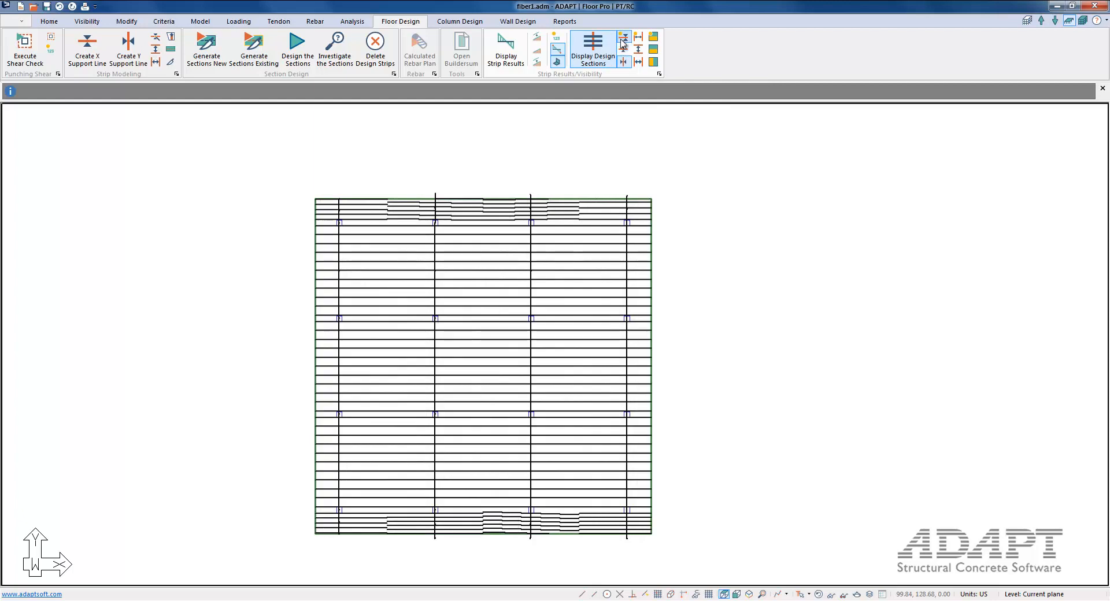
# Switch the display to only the X-direction design sections and check which sections belong to each support line
pyautogui.click(623, 38)
pyautogui.click(622, 49)
pyautogui.click(623, 61)
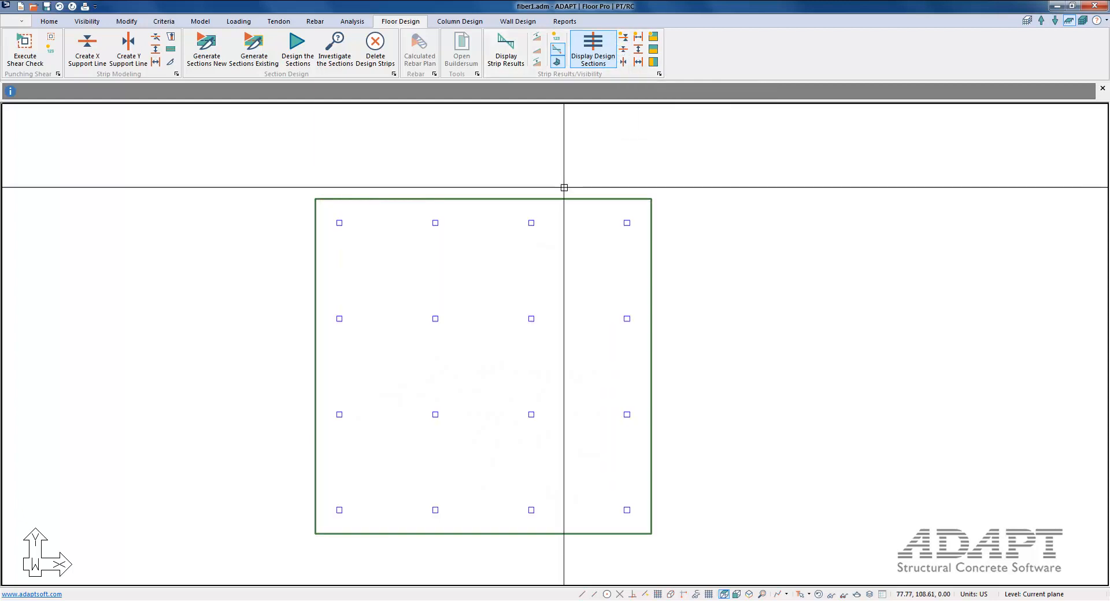
pyautogui.click(619, 53)
pyautogui.click(415, 222)
pyautogui.click(397, 303)
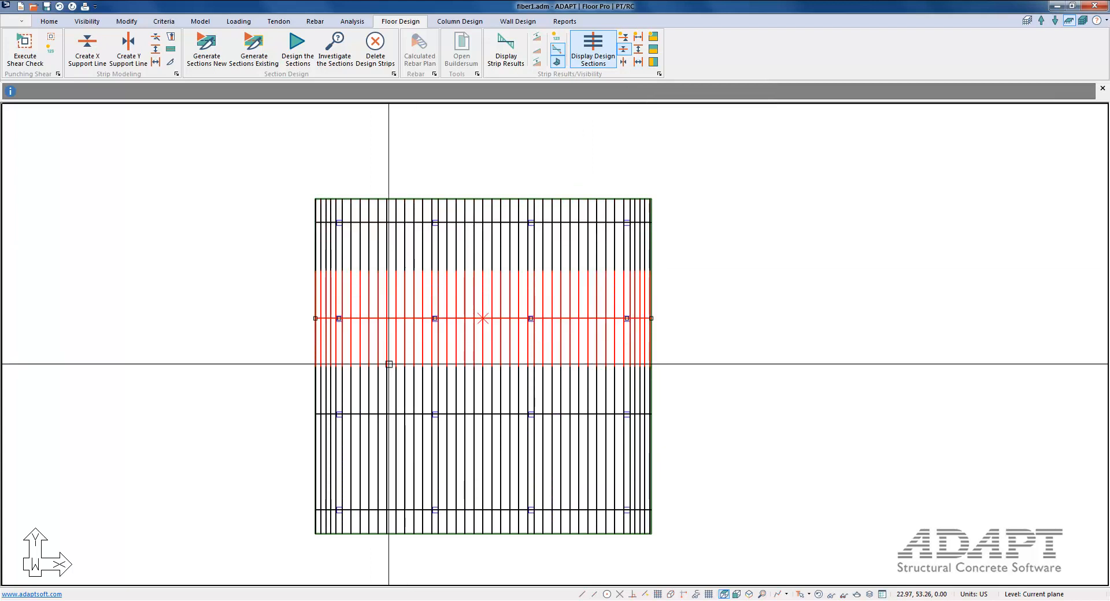
pyautogui.click(383, 416)
pyautogui.press('Escape')
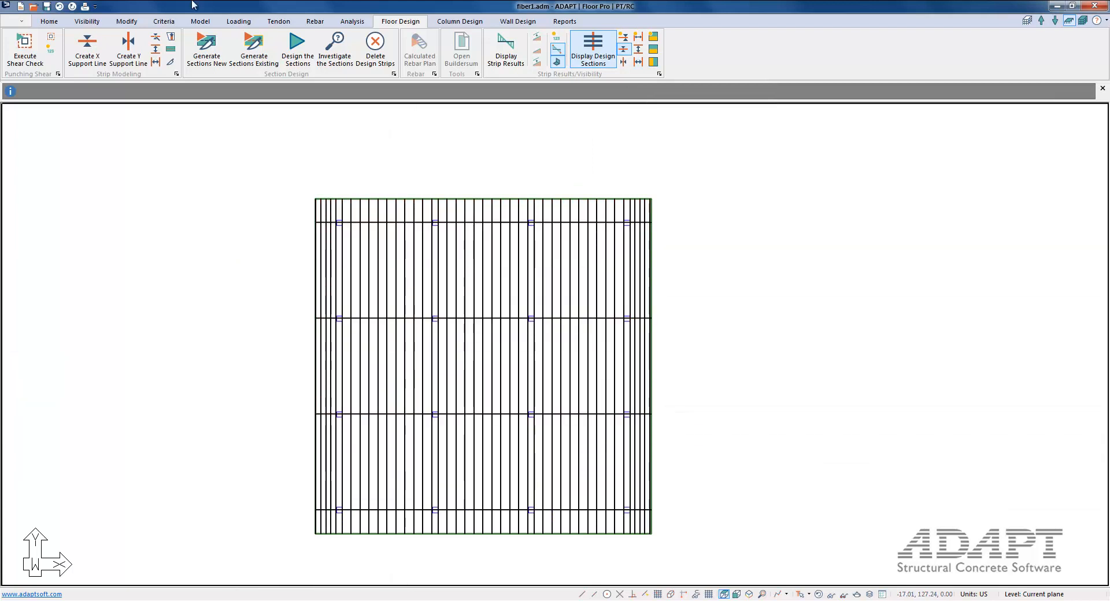
# Design the generated sections and save the design results
pyautogui.click(295, 51)
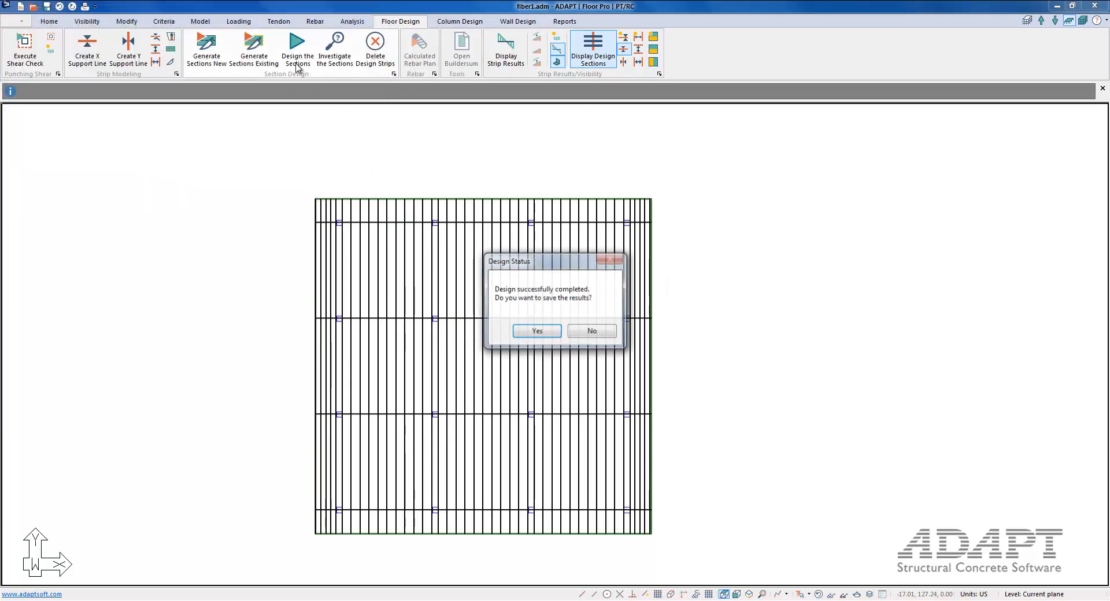
pyautogui.click(522, 339)
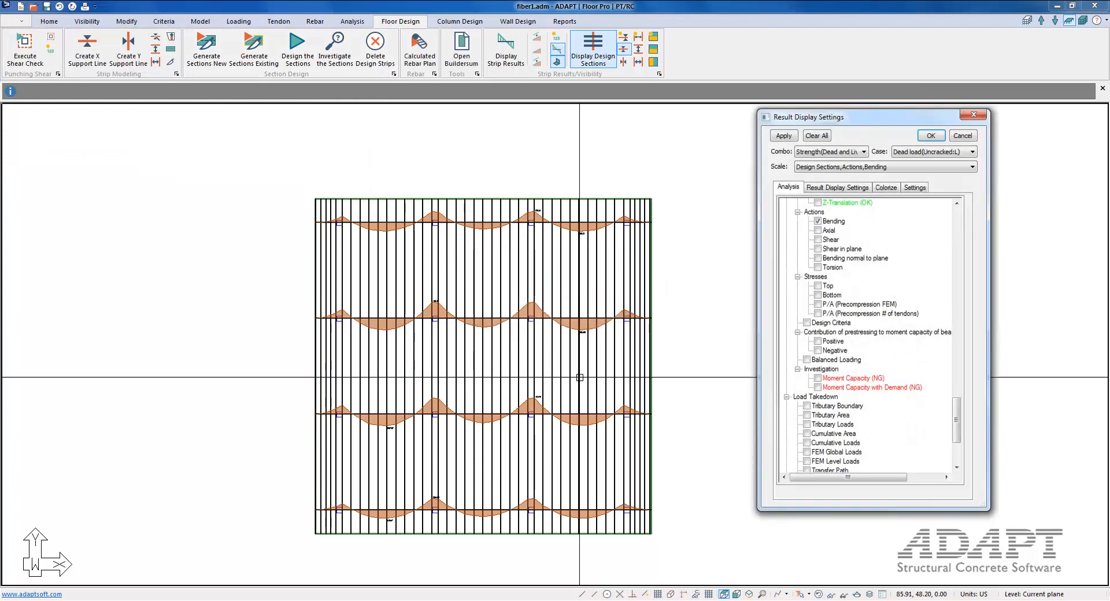
# Examine the bending moment diagram in the right end span of the second X-direction support line from the top
pyautogui.scroll(5, 570, 301)
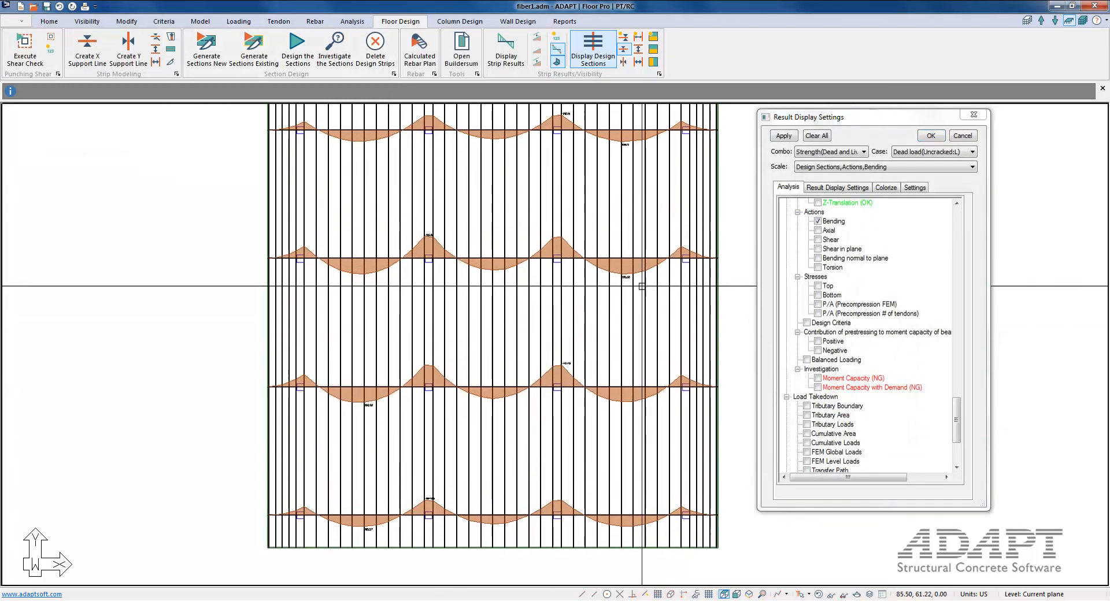
pyautogui.scroll(2, 636, 257)
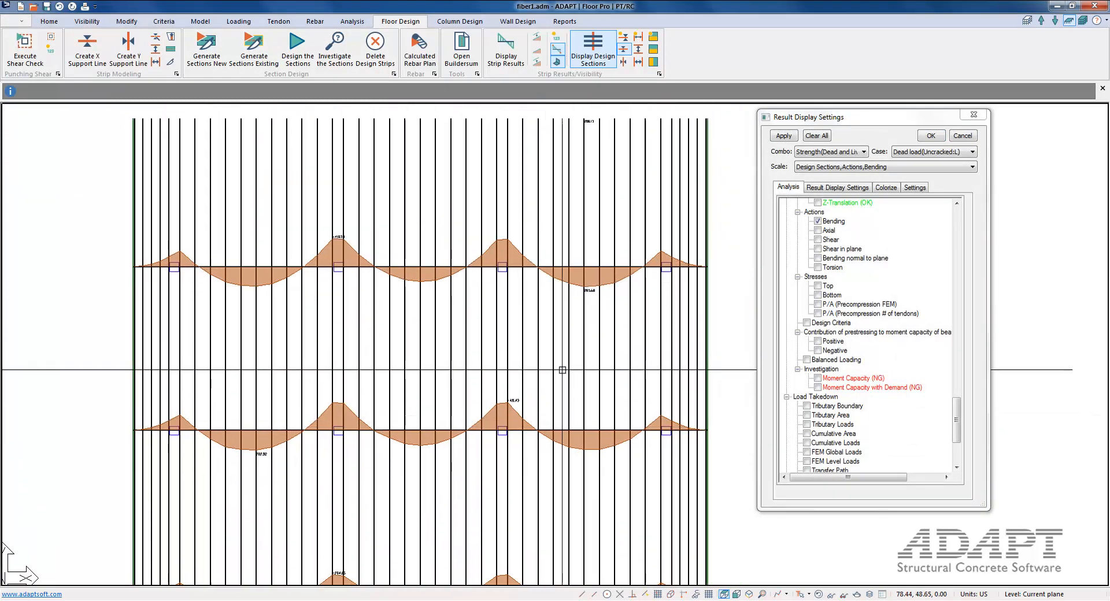
pyautogui.scroll(5, 549, 290)
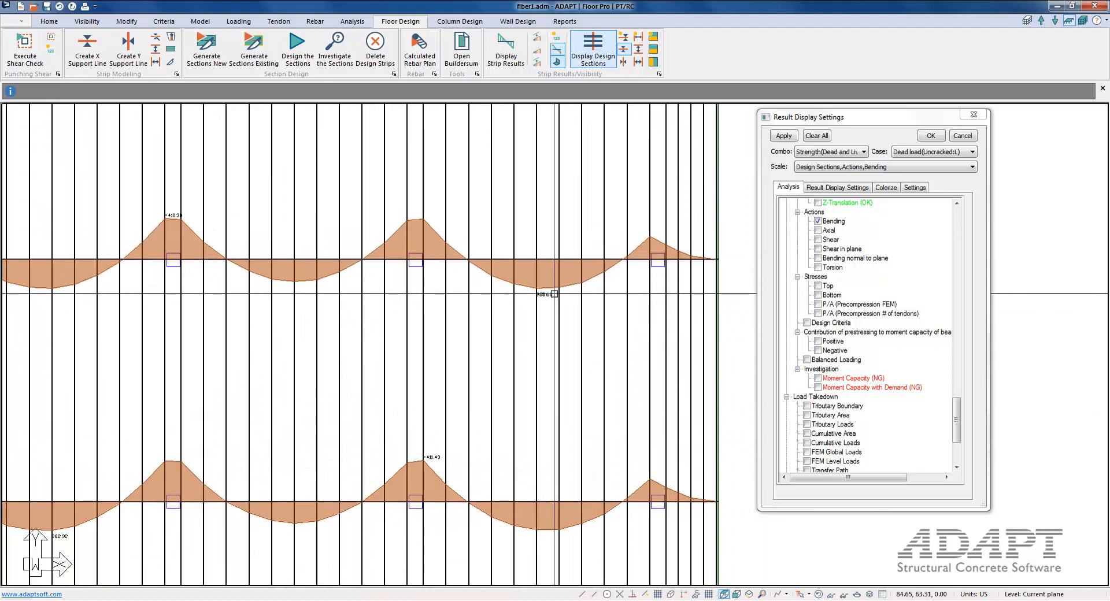
pyautogui.scroll(2, 528, 294)
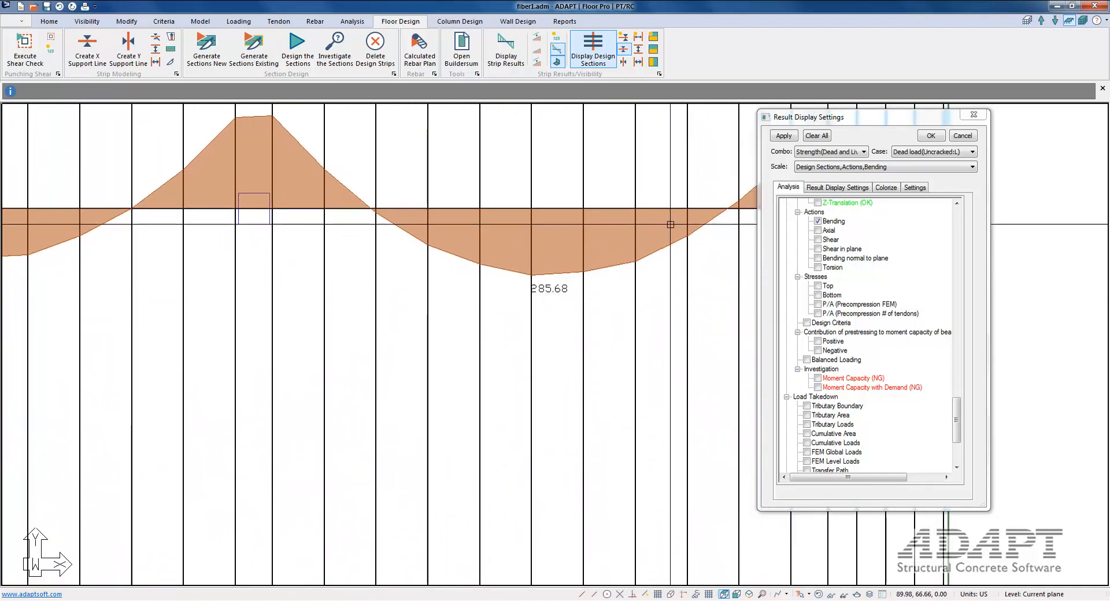
pyautogui.moveTo(593, 302); pyautogui.dragTo(562, 319, button='middle')
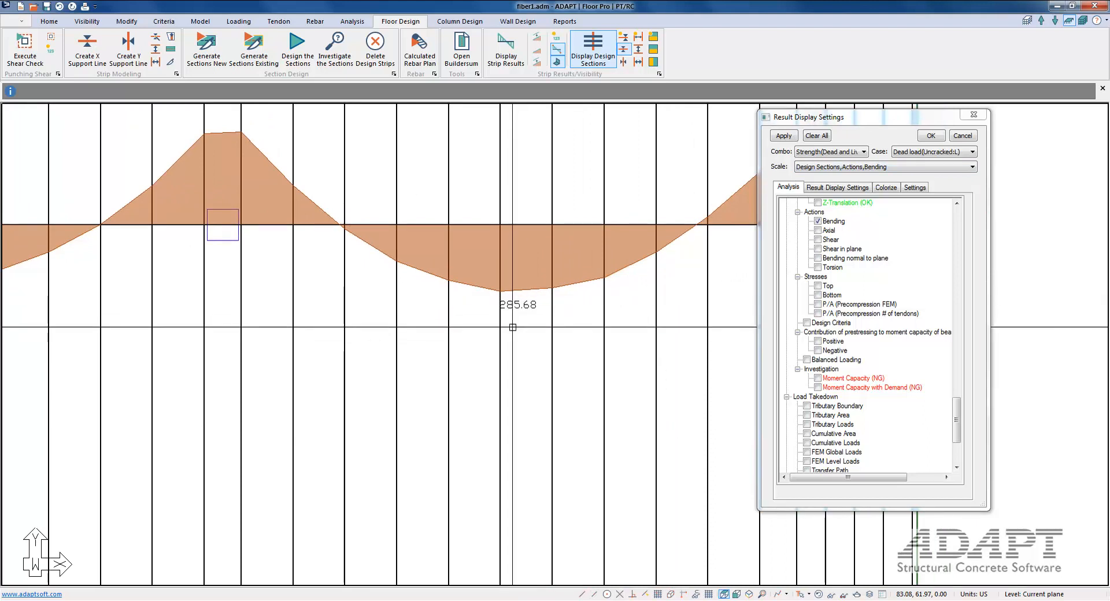
pyautogui.moveTo(507, 292); pyautogui.dragTo(503, 331, button='middle')
pyautogui.scroll(-1, 504, 330)
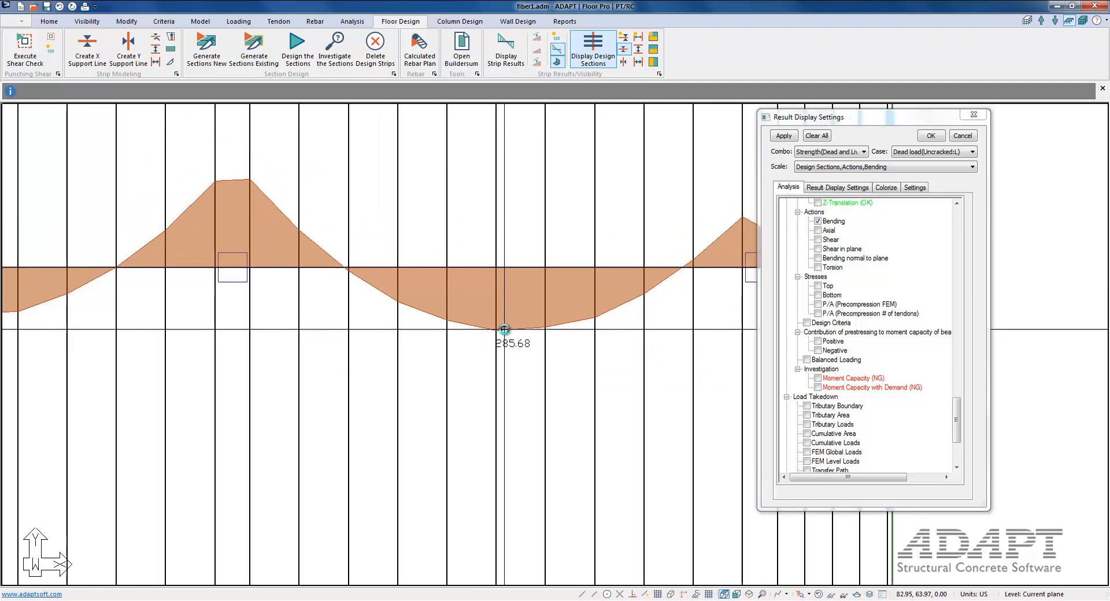
pyautogui.scroll(-2, 507, 312)
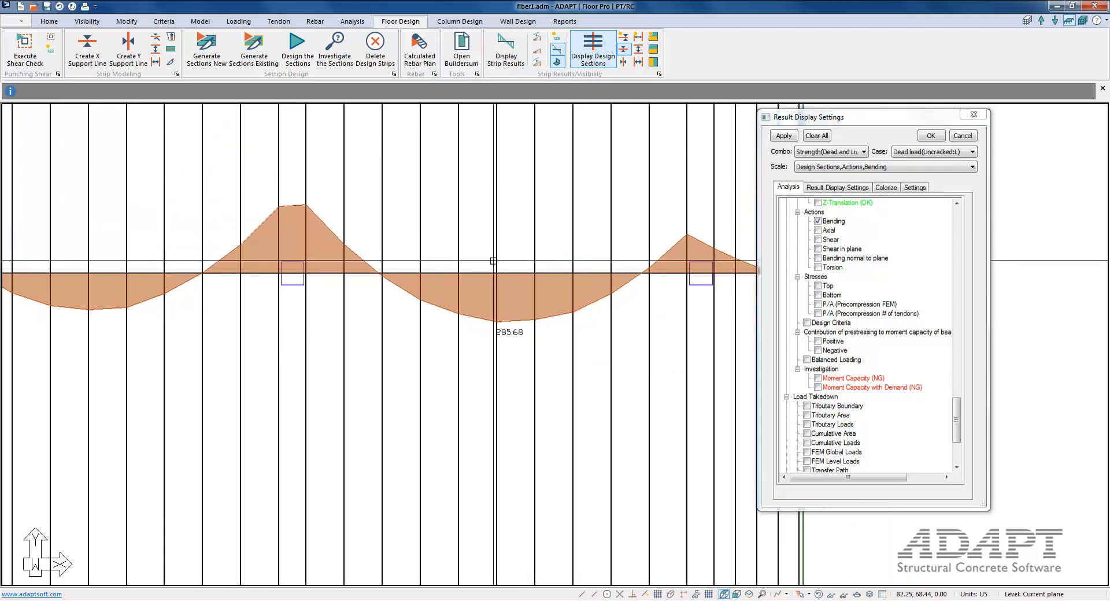
# Inspect the reinforcement, moment capacity and strength demand of the midspan design section in the right end span
pyautogui.doubleClick(494, 258)
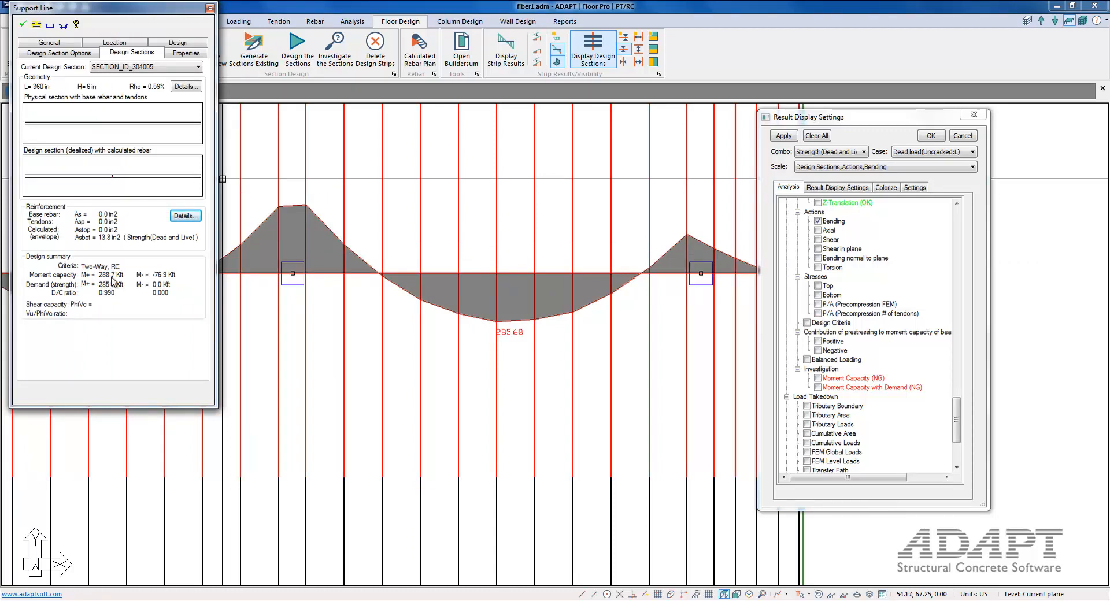
pyautogui.press('Escape')
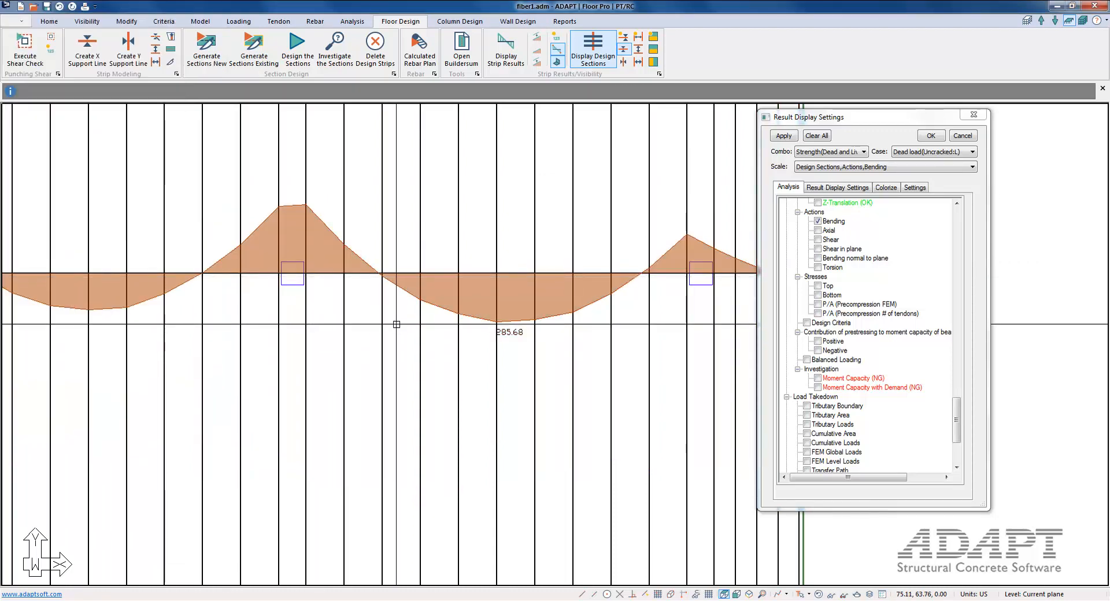
pyautogui.doubleClick(497, 255)
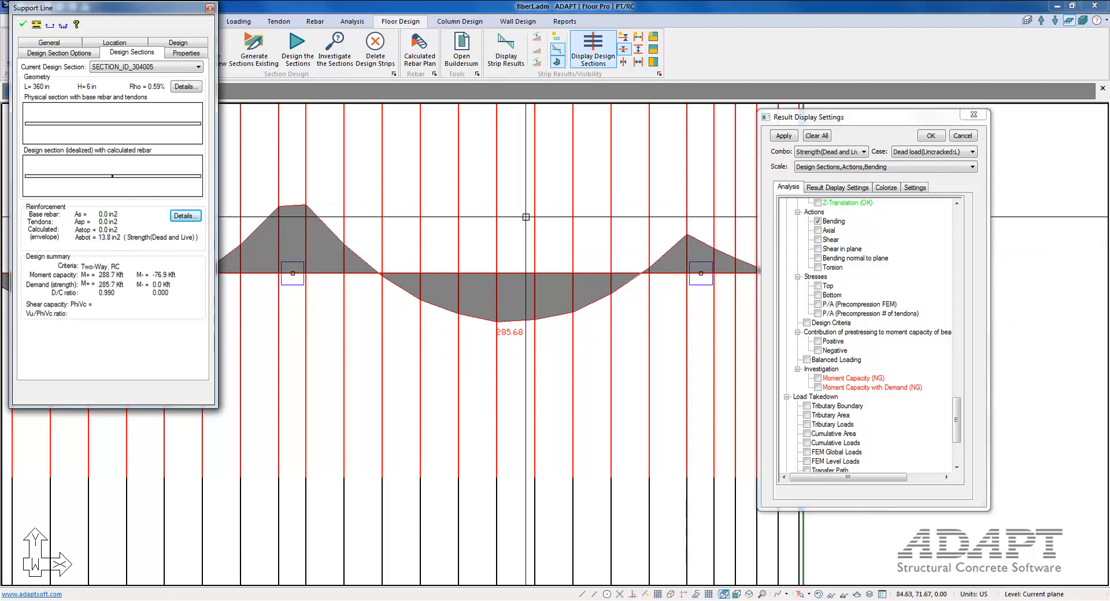
pyautogui.press('Escape')
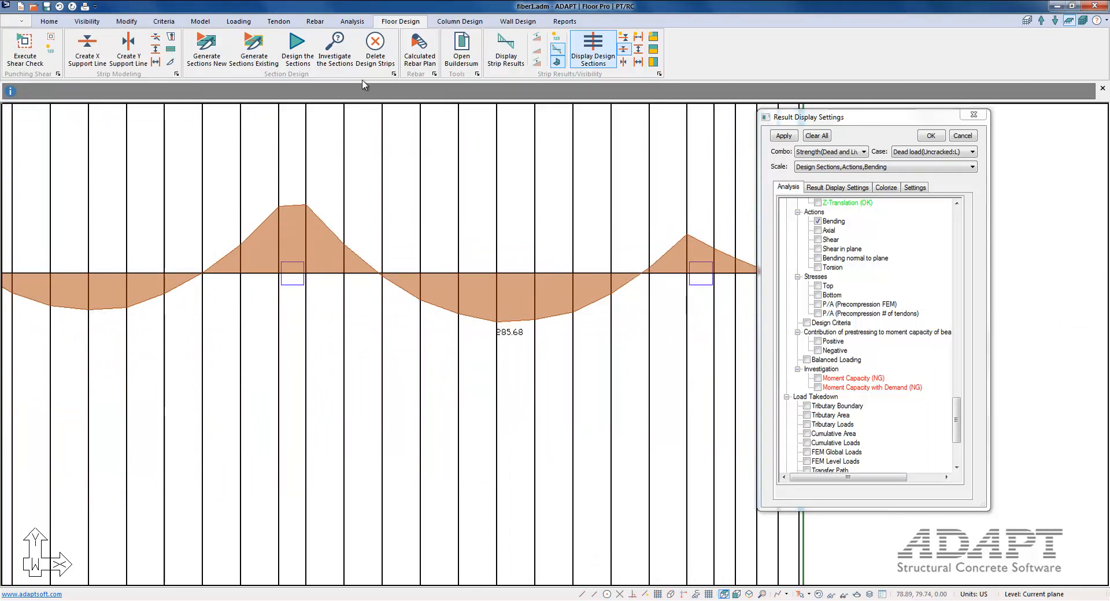
# Generate the calculated rebar plan for the Strength(Dead and Live) combination, using calculated bar lengths oriented along support lines
pyautogui.click(420, 48)
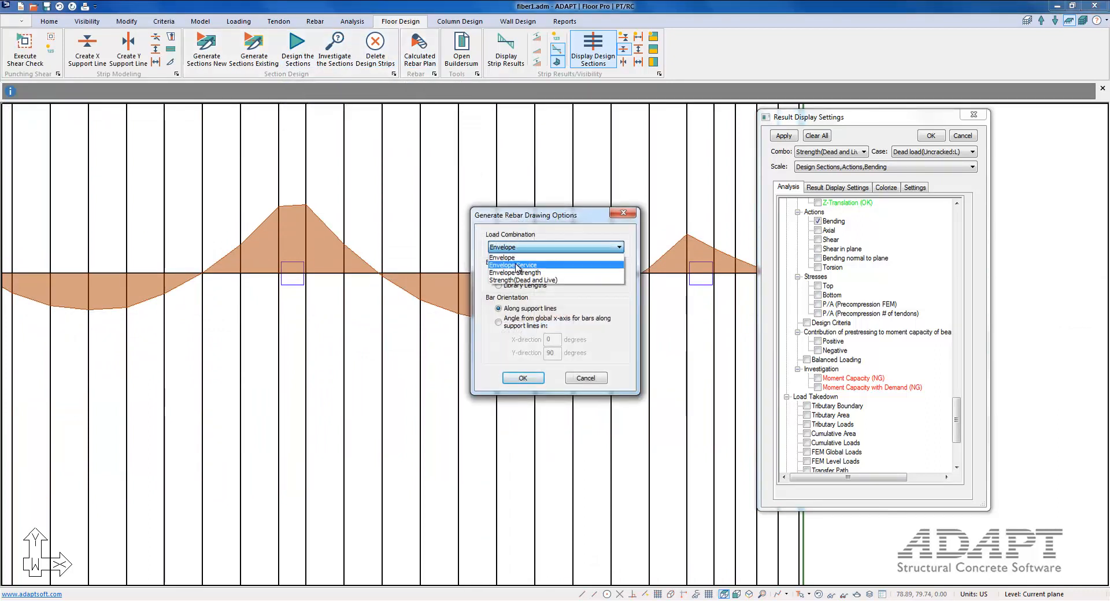
pyautogui.click(517, 268)
pyautogui.click(520, 377)
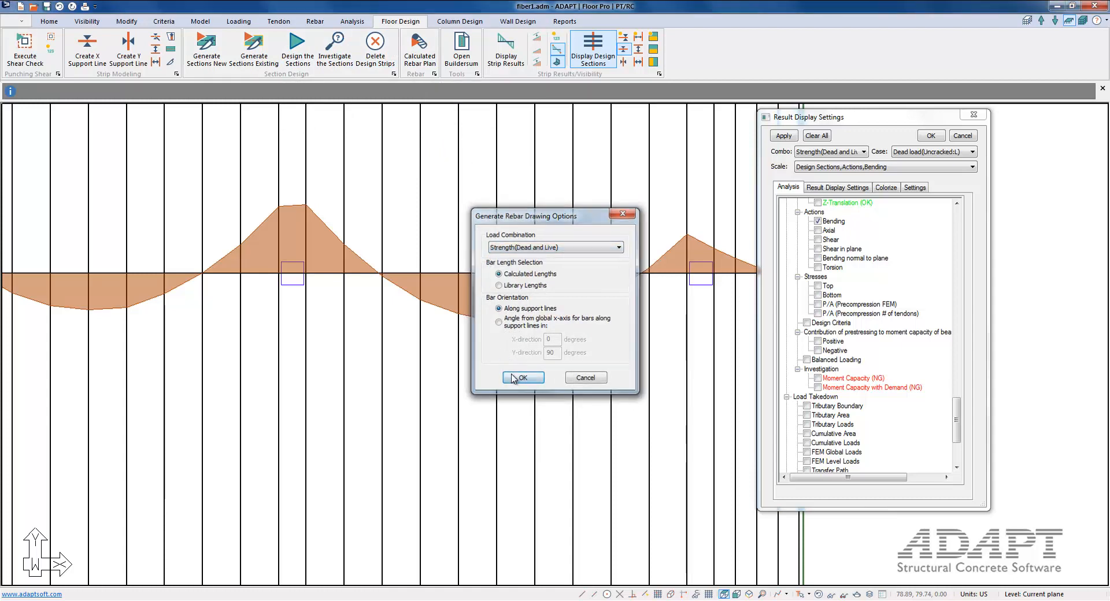
pyautogui.press('Return')
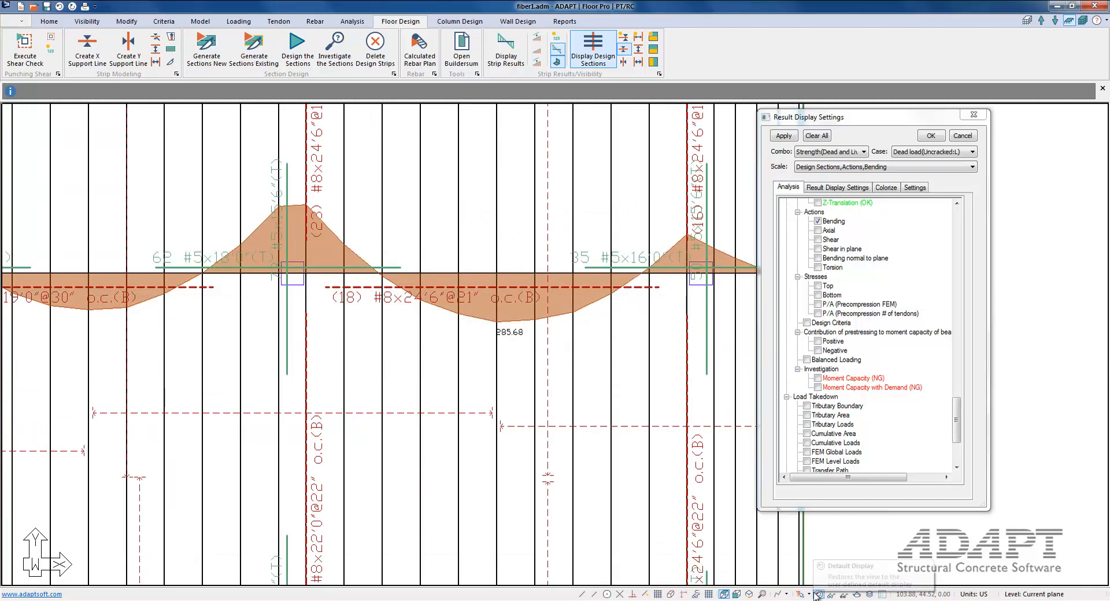
pyautogui.moveTo(431, 386); pyautogui.dragTo(548, 371, button='middle')
pyautogui.scroll(-3, 548, 372)
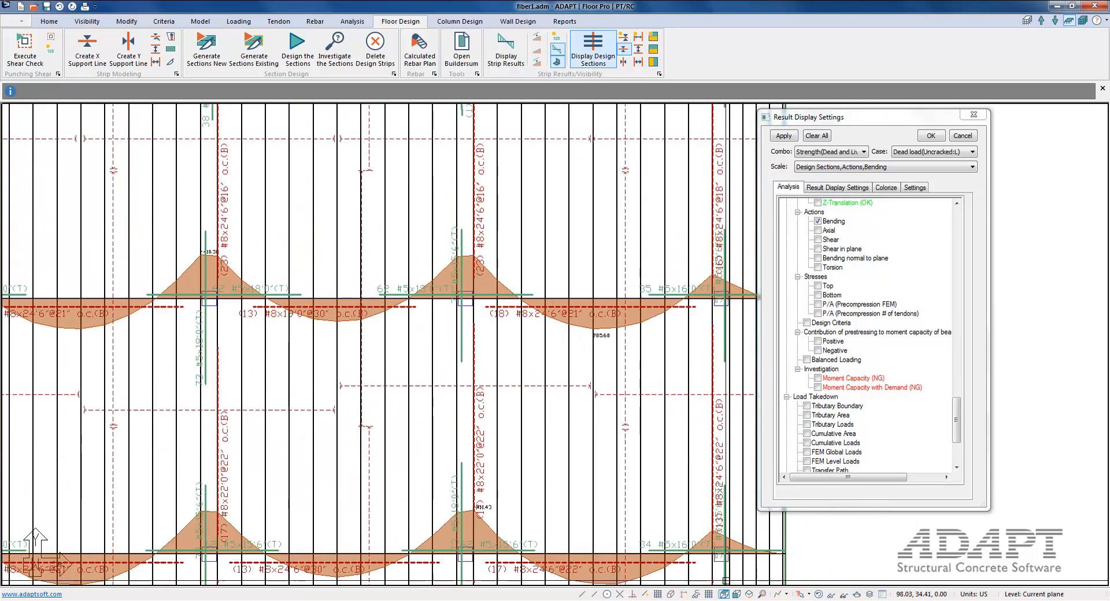
# Restore the default display of the slab and execute the punching shear check
pyautogui.click(819, 595)
pyautogui.moveTo(498, 407); pyautogui.dragTo(578, 393, button='middle')
pyautogui.scroll(-2, 570, 411)
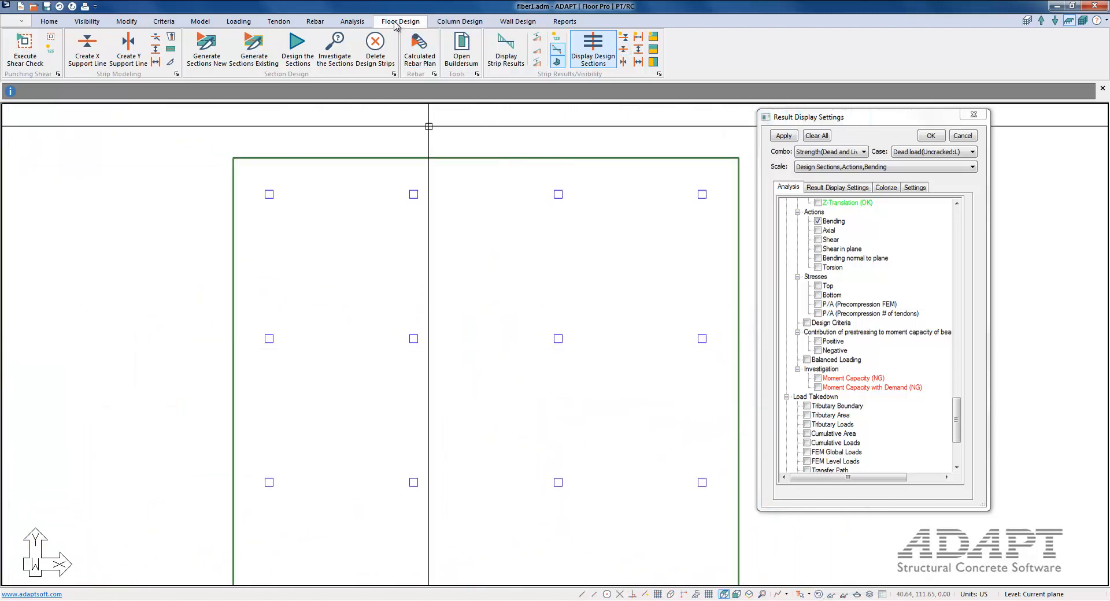
pyautogui.click(25, 47)
pyautogui.click(595, 332)
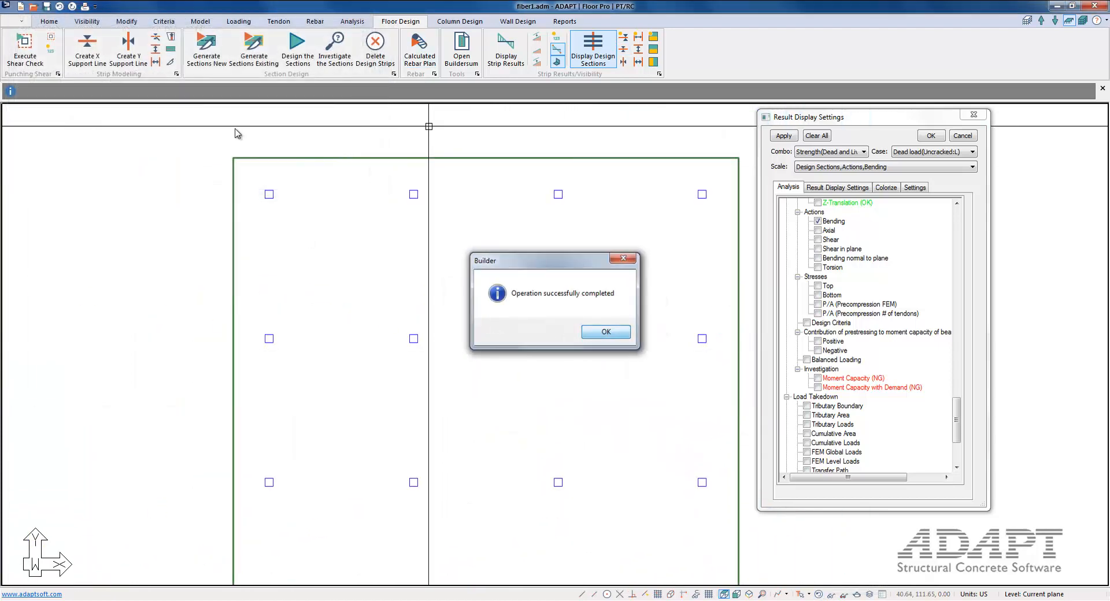
# Display the punching shear results on plan and examine the stress ratios and code status at each column
pyautogui.click(52, 52)
pyautogui.scroll(3, 484, 299)
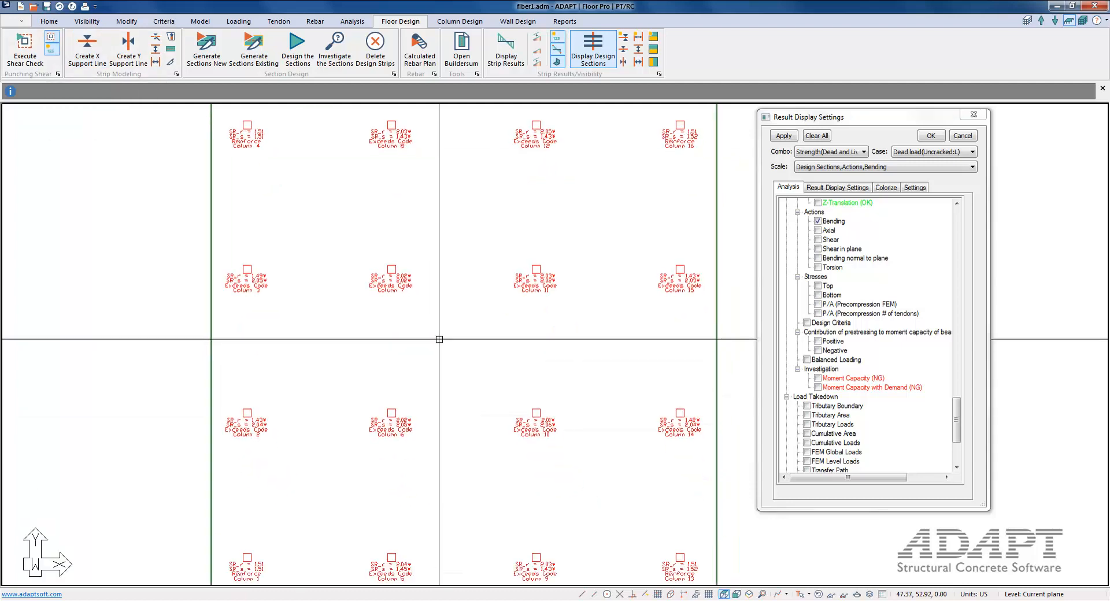
pyautogui.moveTo(491, 327); pyautogui.dragTo(494, 337, button='middle')
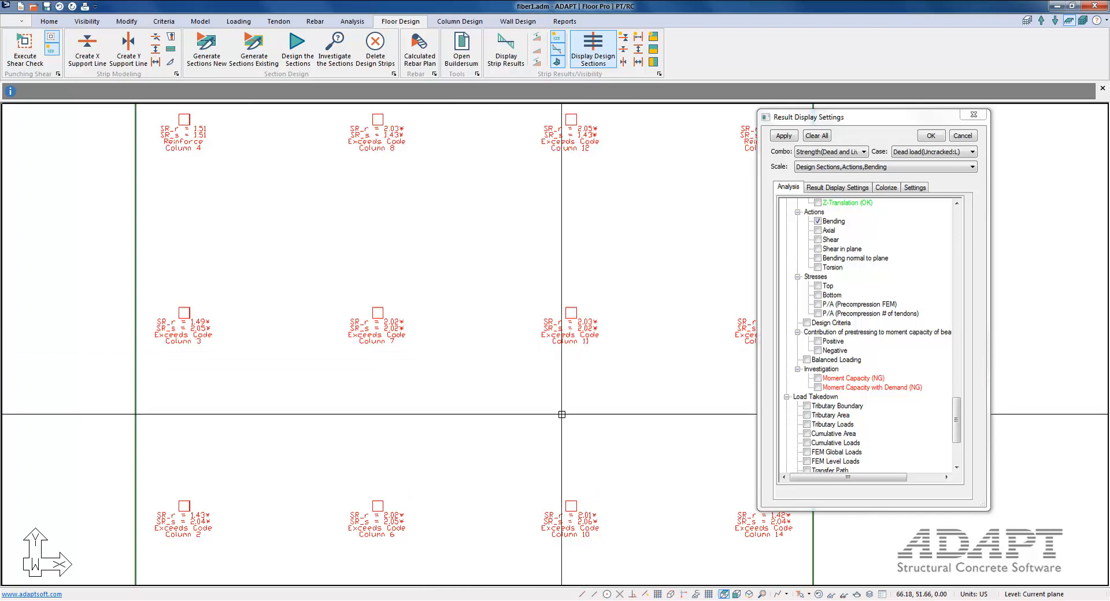
pyautogui.scroll(-5, 562, 414)
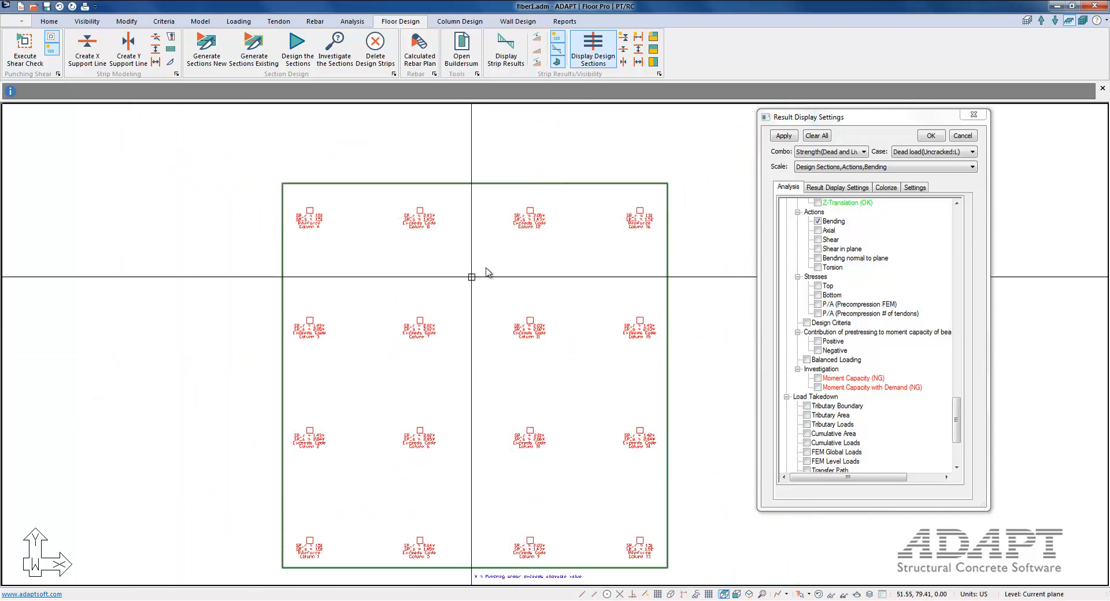
pyautogui.moveTo(471, 277); pyautogui.dragTo(495, 243, button='middle')
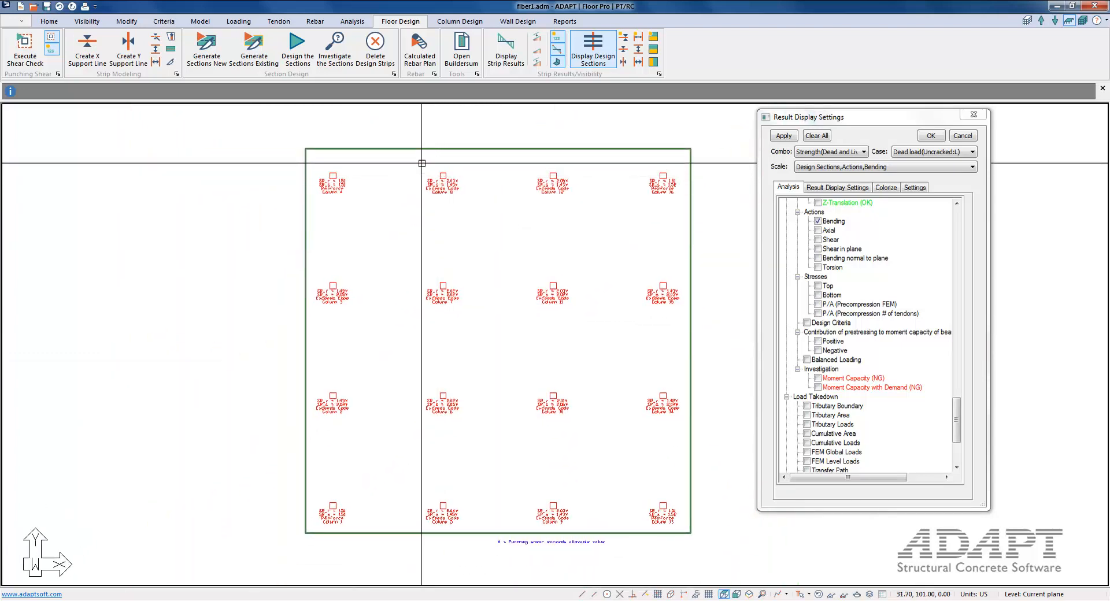
# Add a Dramix fiber-reinforced concrete material with a cylinder strength of 5000 psi
pyautogui.click(163, 21)
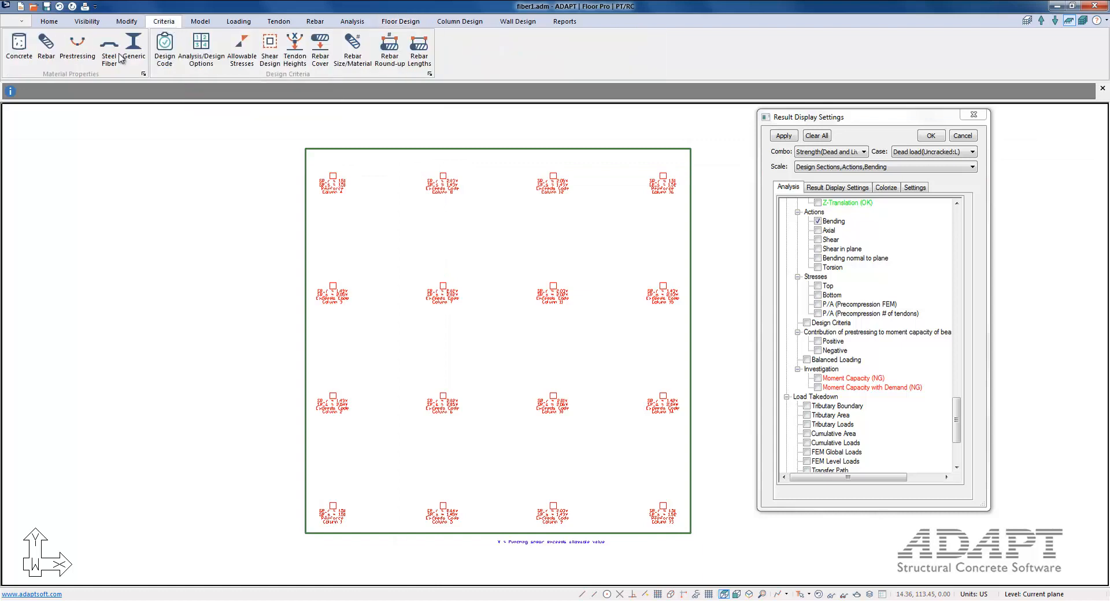
pyautogui.click(109, 48)
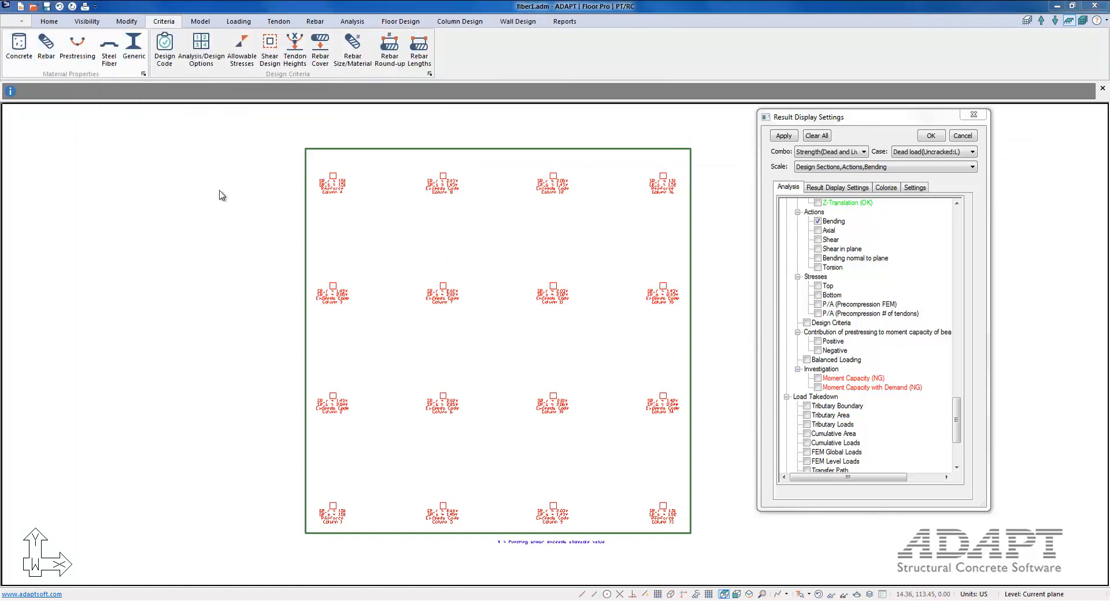
pyautogui.click(328, 339)
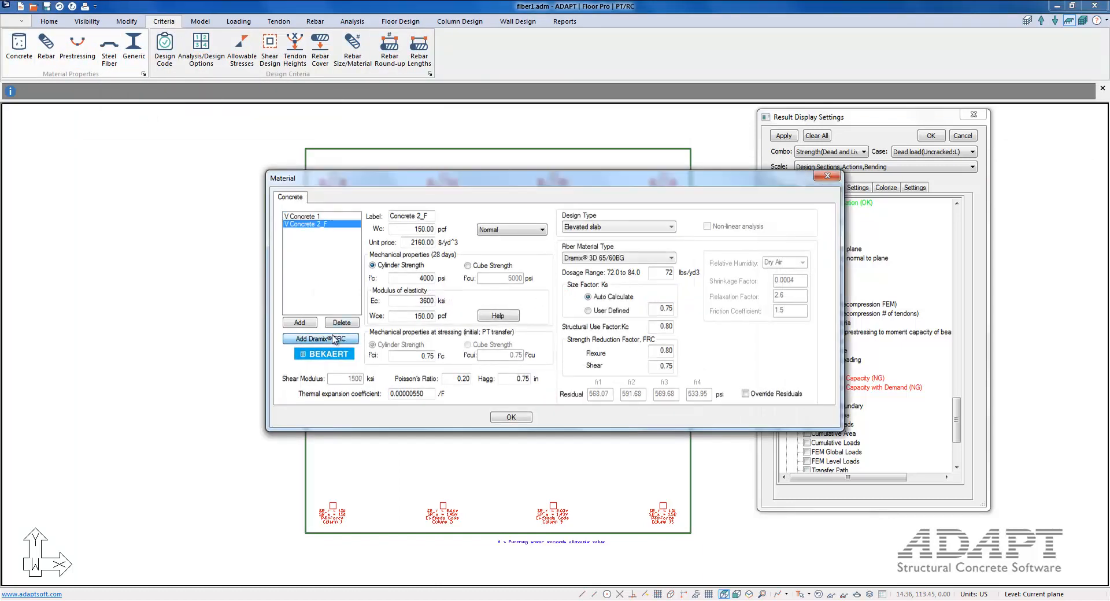
pyautogui.click(317, 217)
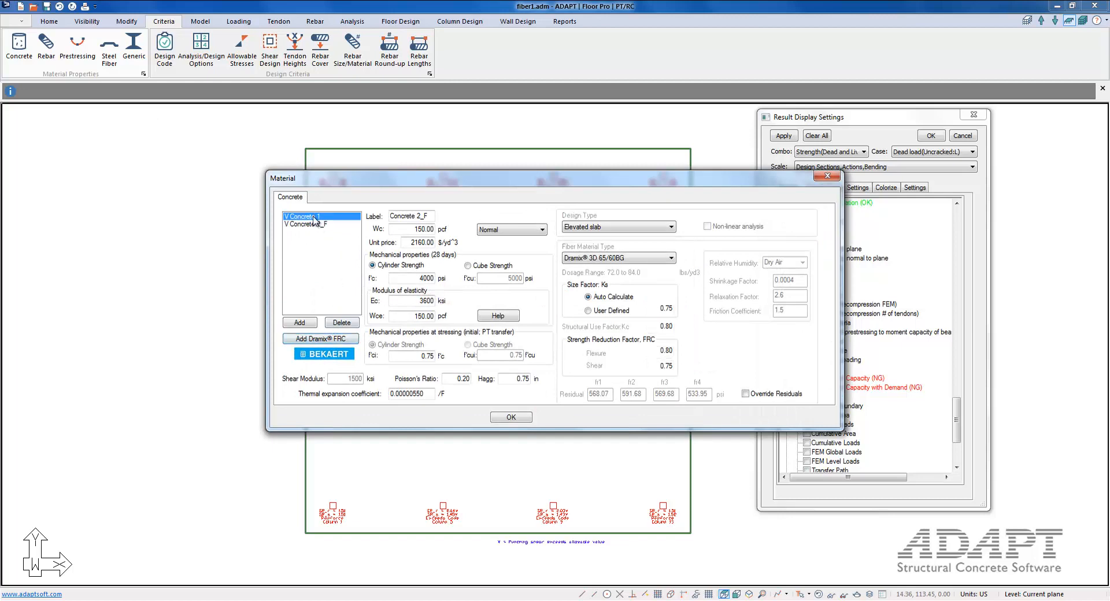
pyautogui.click(320, 225)
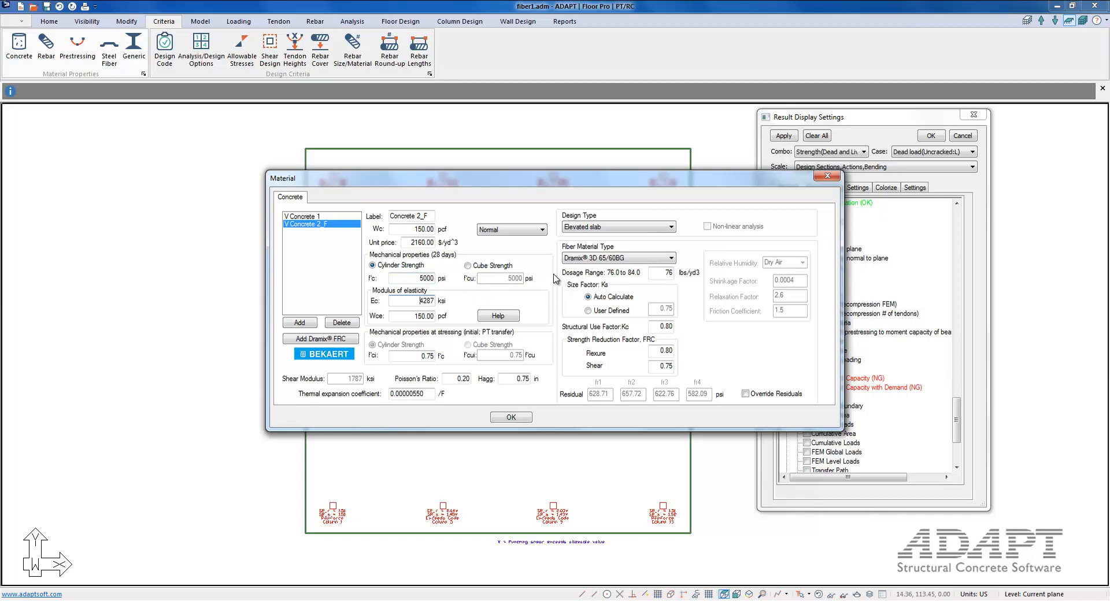
# Set the fiber concrete's design type to Elevated slab and its fiber material type to Dramix 5D 65/60BG
pyautogui.click(576, 230)
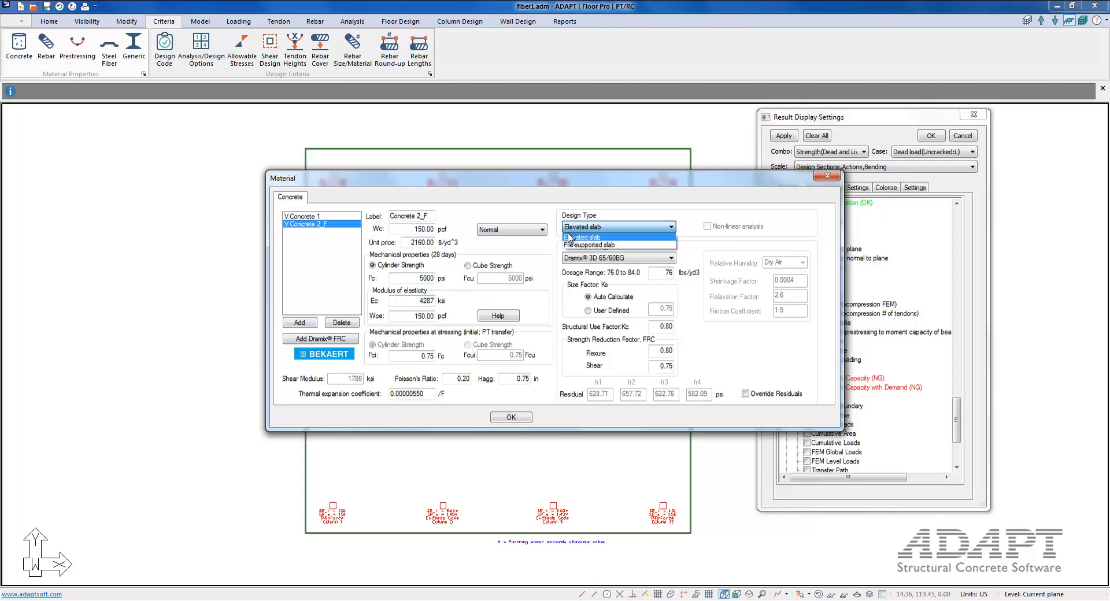
pyautogui.click(570, 232)
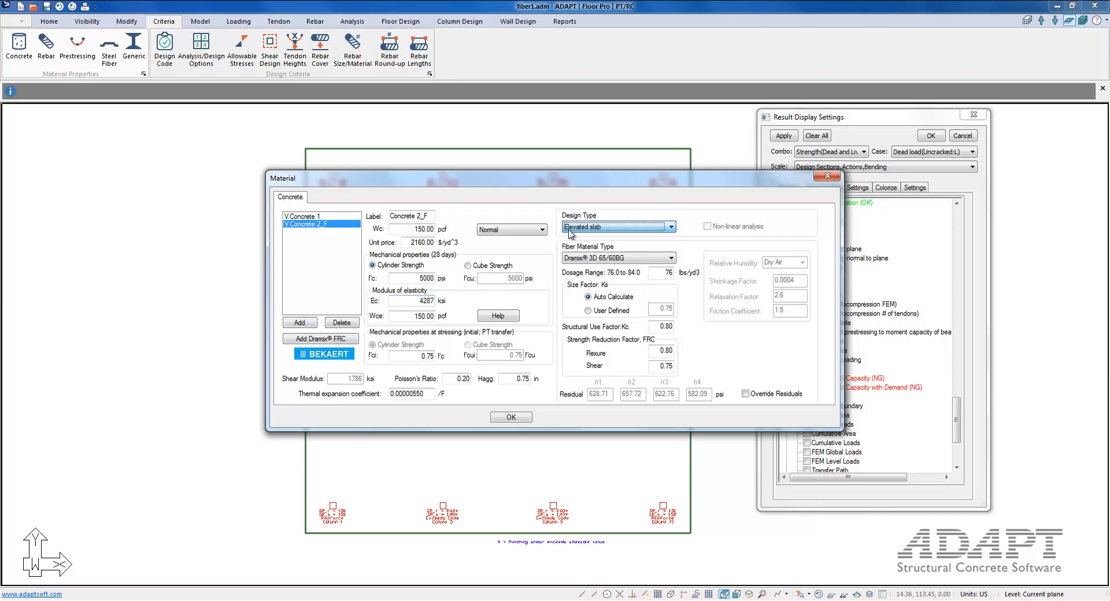
pyautogui.click(601, 260)
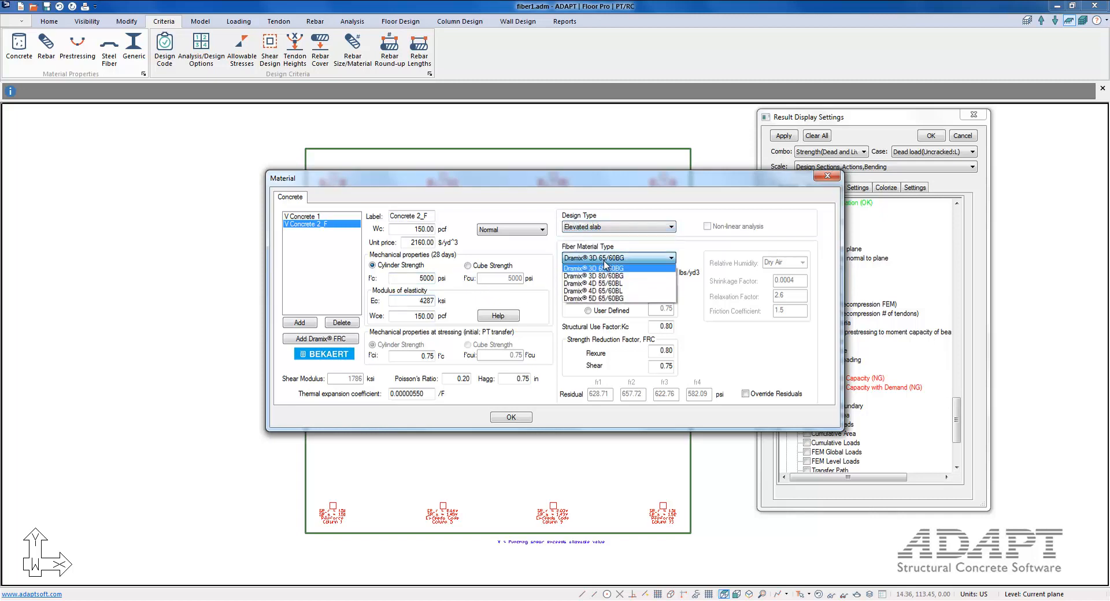
pyautogui.click(607, 298)
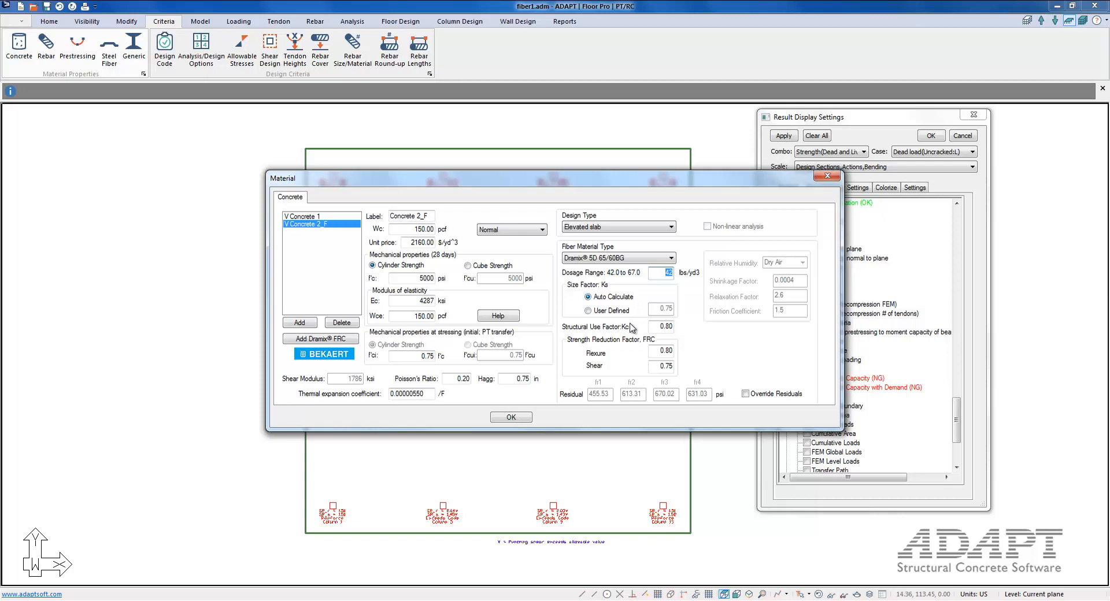
pyautogui.doubleClick(654, 326)
pyautogui.click(523, 418)
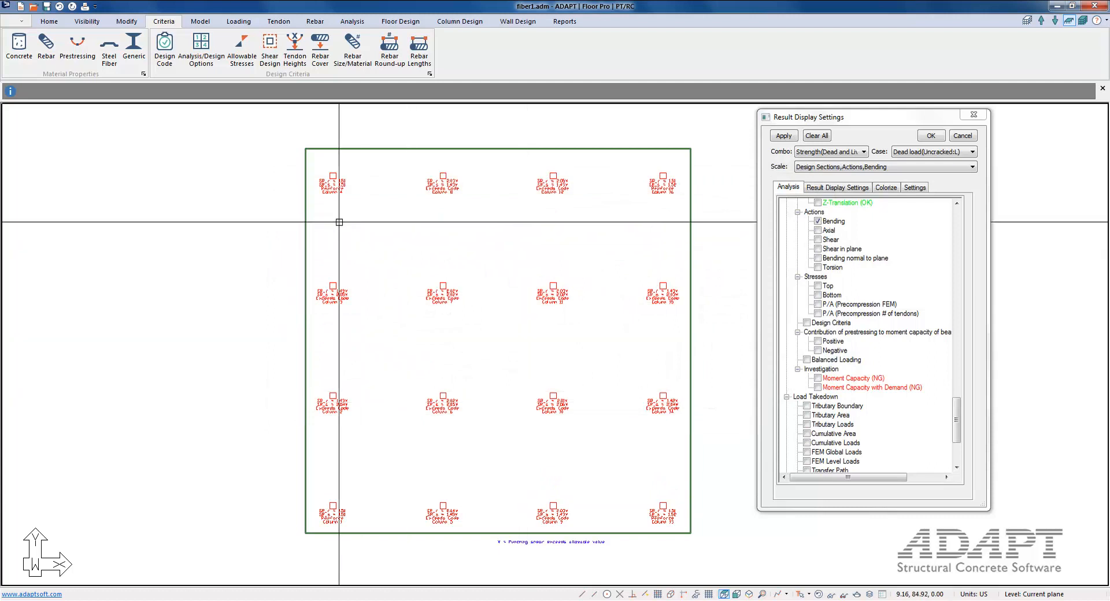
# Assign the Concrete 2_F fiber material to the slab region
pyautogui.doubleClick(306, 228)
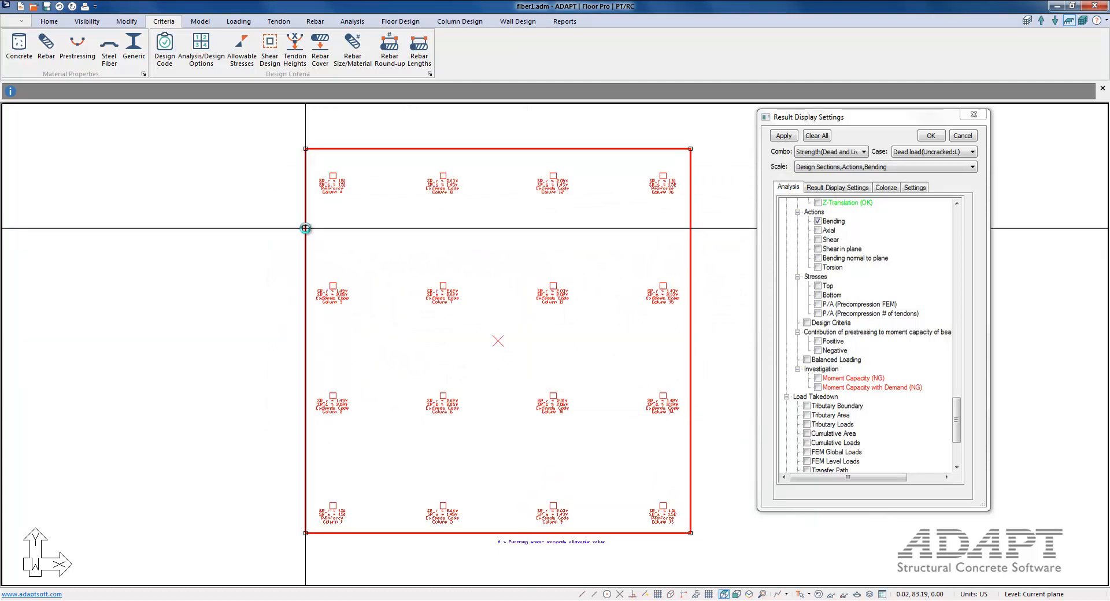
pyautogui.click(87, 91)
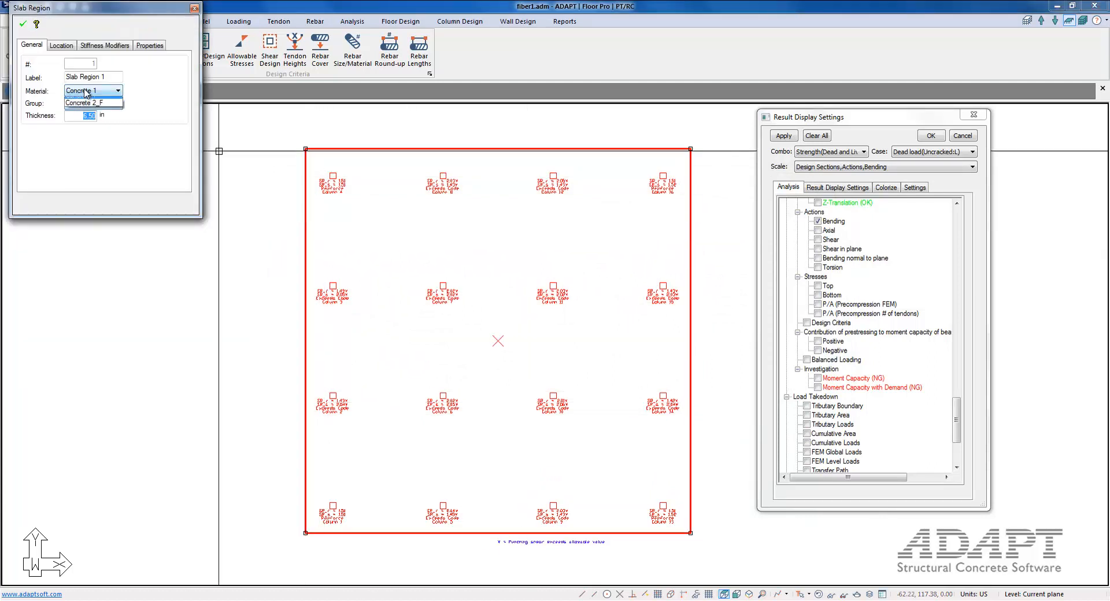
pyautogui.click(88, 110)
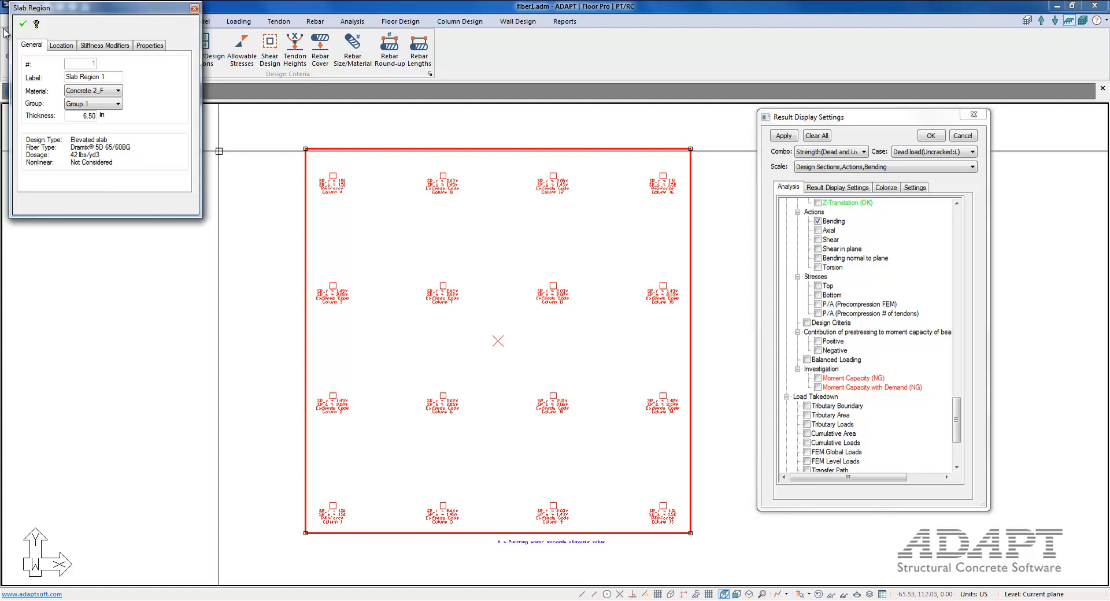
pyautogui.click(21, 25)
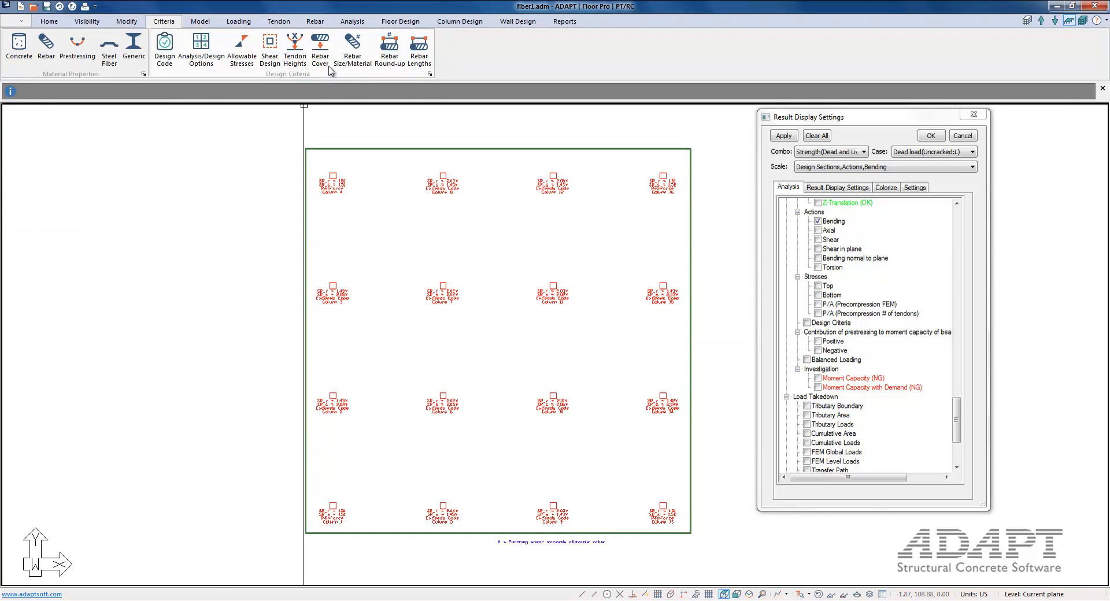
# Rerun the analysis for the Strength(Dead and Live) combination with uncracked stiffness modifiers and save the solution
pyautogui.click(348, 23)
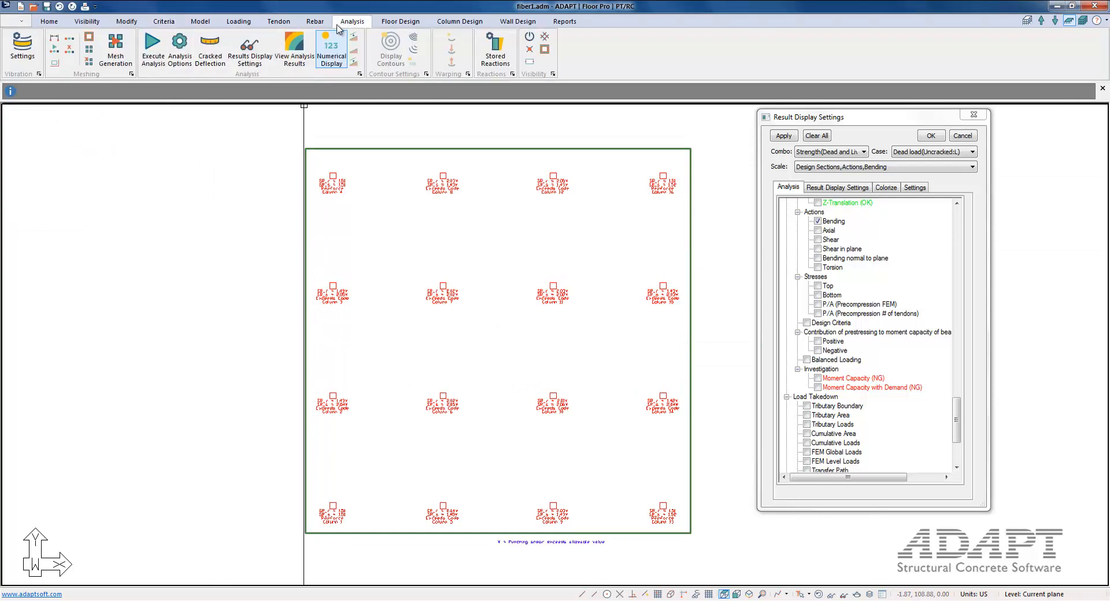
pyautogui.click(159, 54)
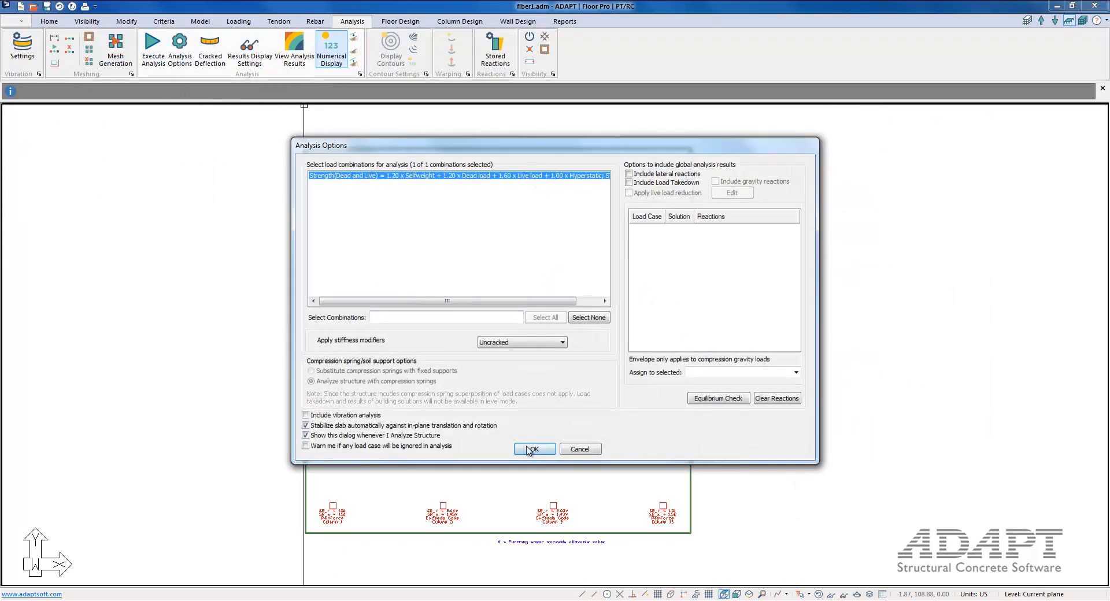
pyautogui.click(532, 450)
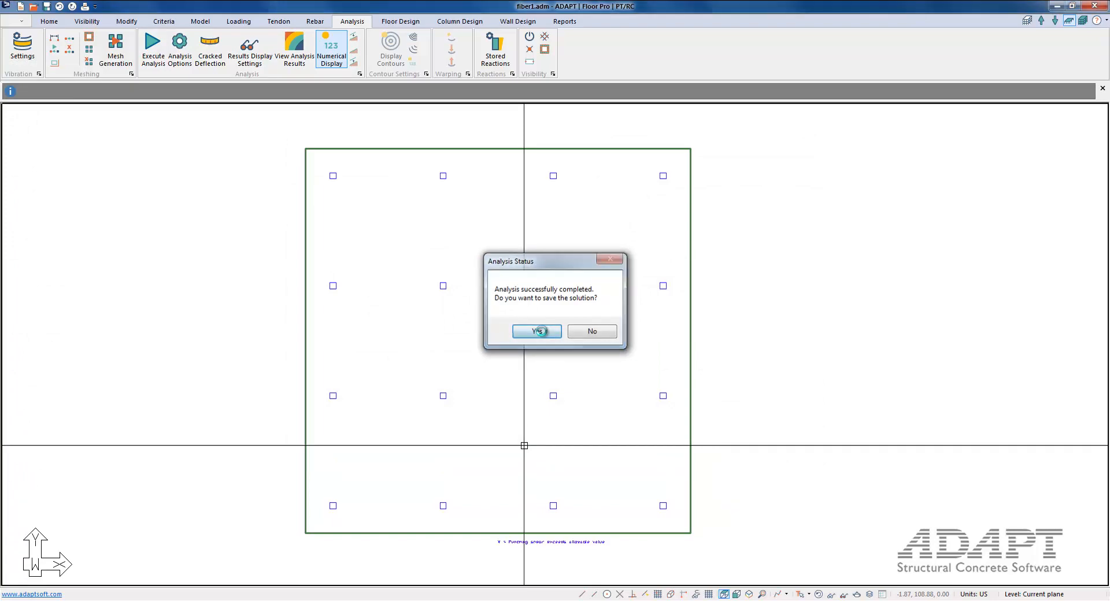
pyautogui.click(549, 334)
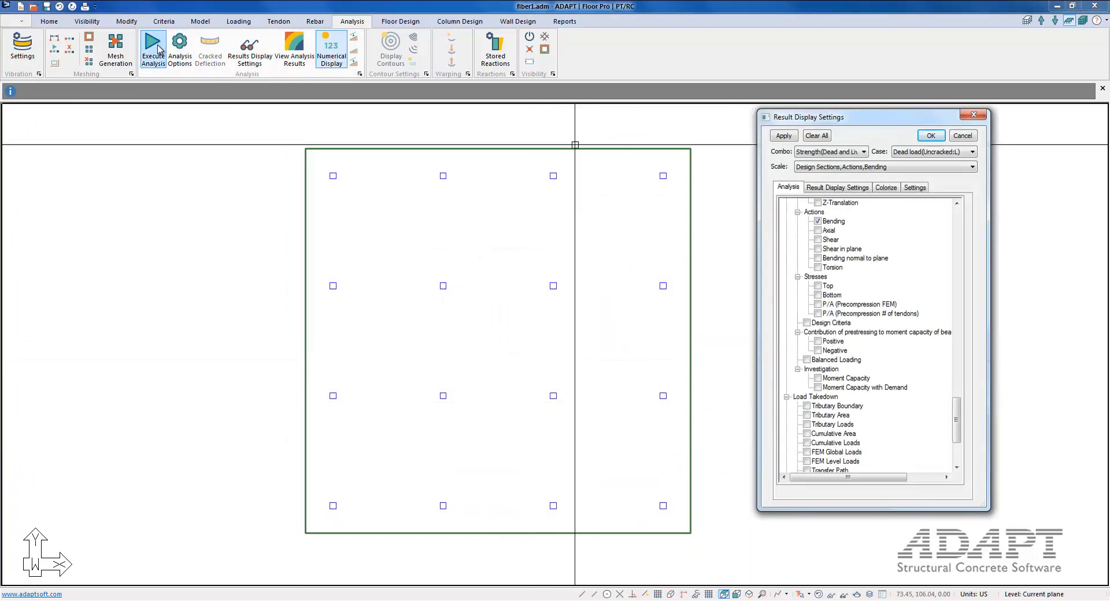
# Redesign the sections with the fiber-reinforced slab and save the design results
pyautogui.click(401, 22)
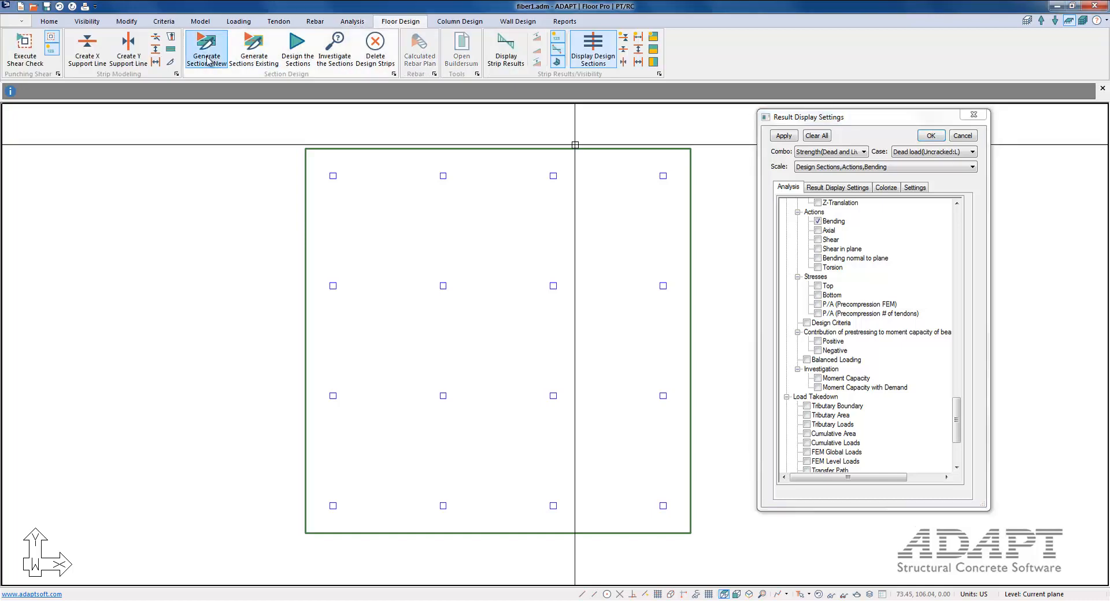
pyautogui.click(298, 49)
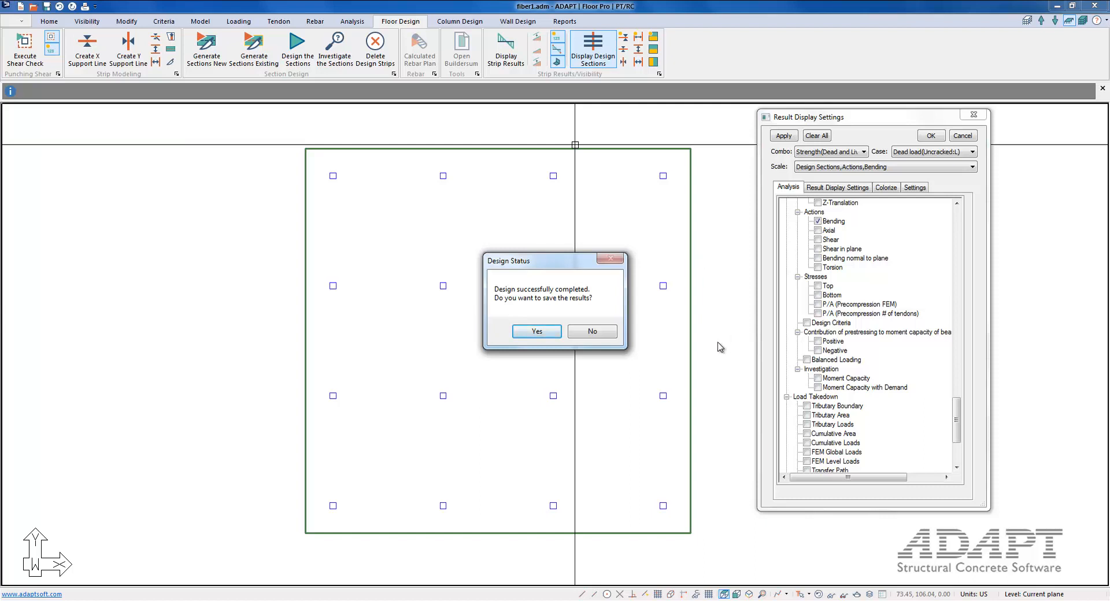
pyautogui.click(536, 331)
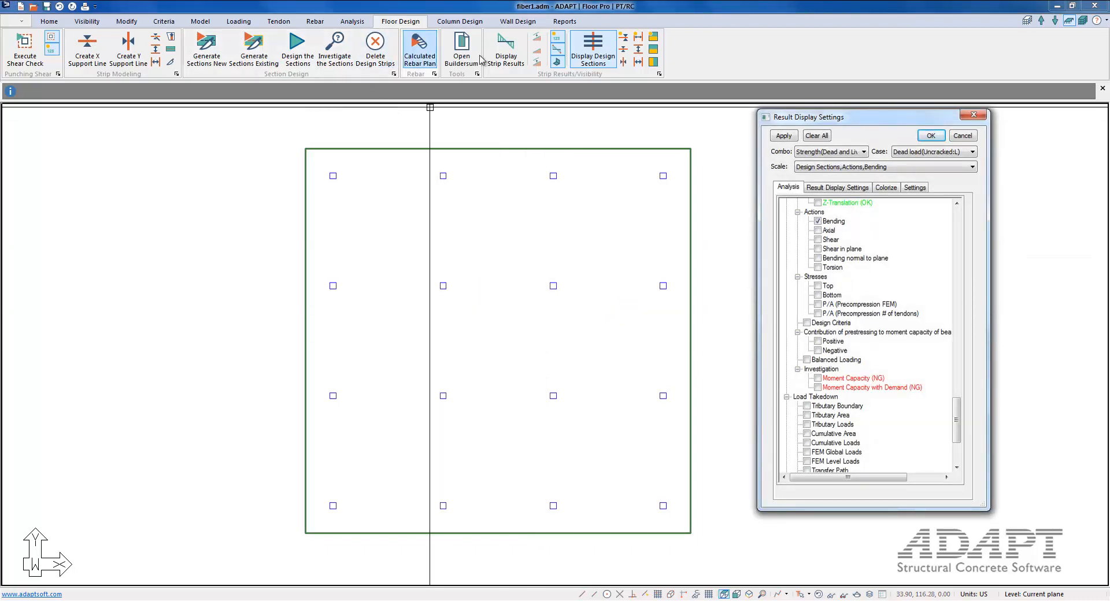
# Show the X-direction design sections with moment capacity in place of bending and examine capacities and demand ratios along an interior support line
pyautogui.click(623, 49)
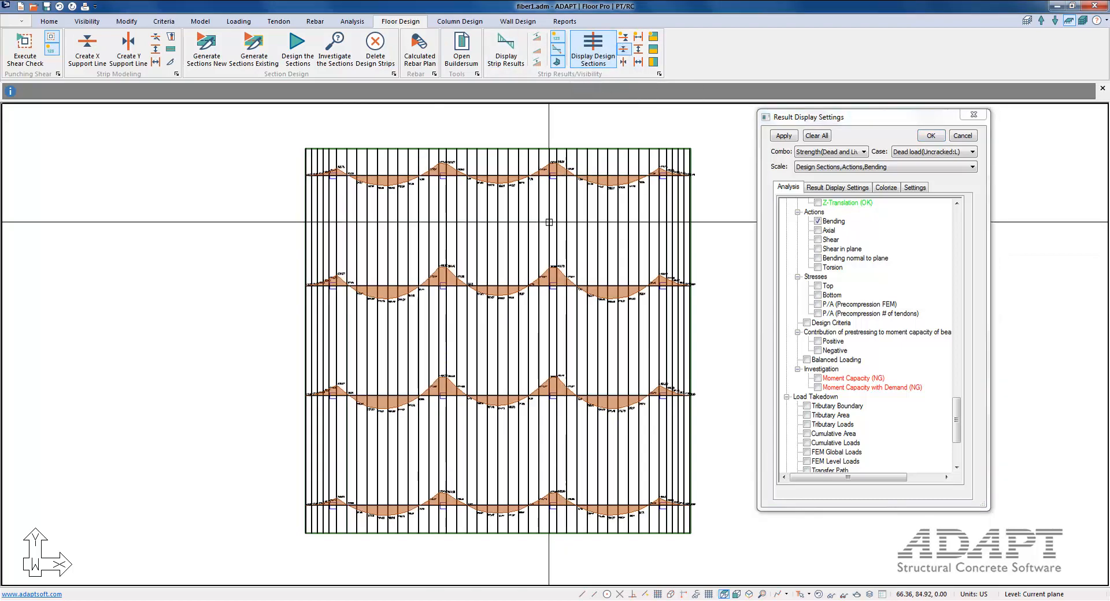
pyautogui.click(818, 379)
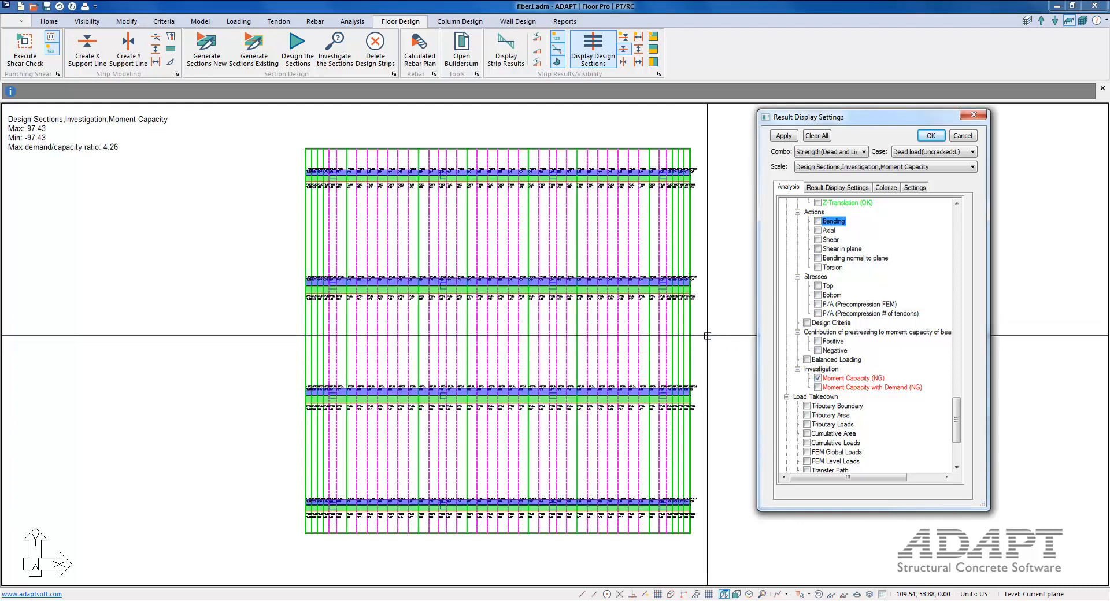
pyautogui.scroll(2, 601, 322)
pyautogui.scroll(4, 598, 322)
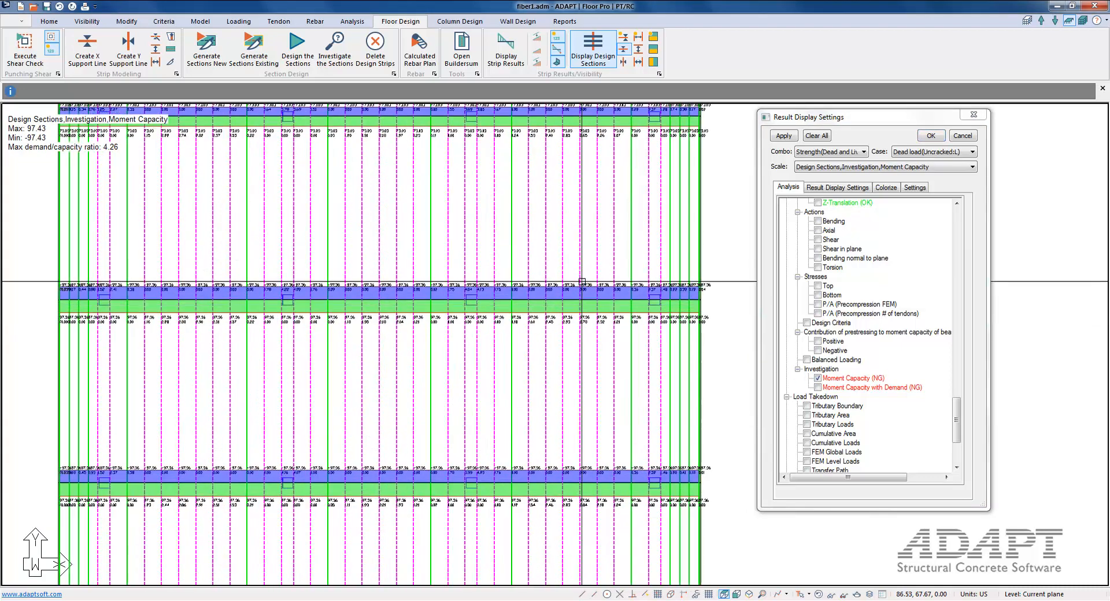
pyautogui.scroll(2, 575, 321)
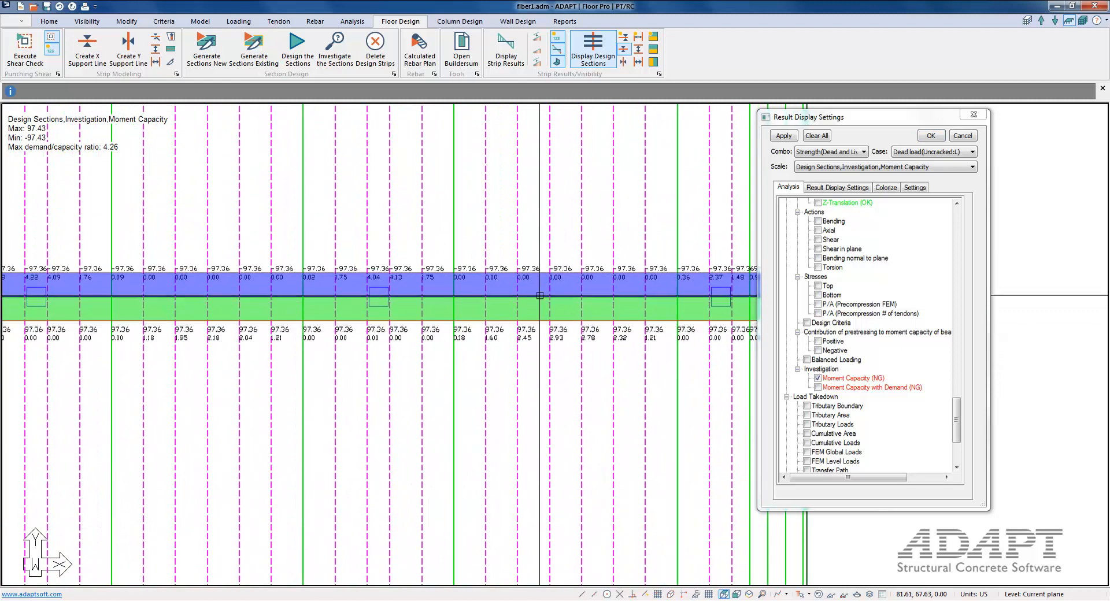
# Inspect the design summaries of two neighbouring midspan sections on the interior support line for moment capacity, demand and D/C ratio
pyautogui.doubleClick(581, 349)
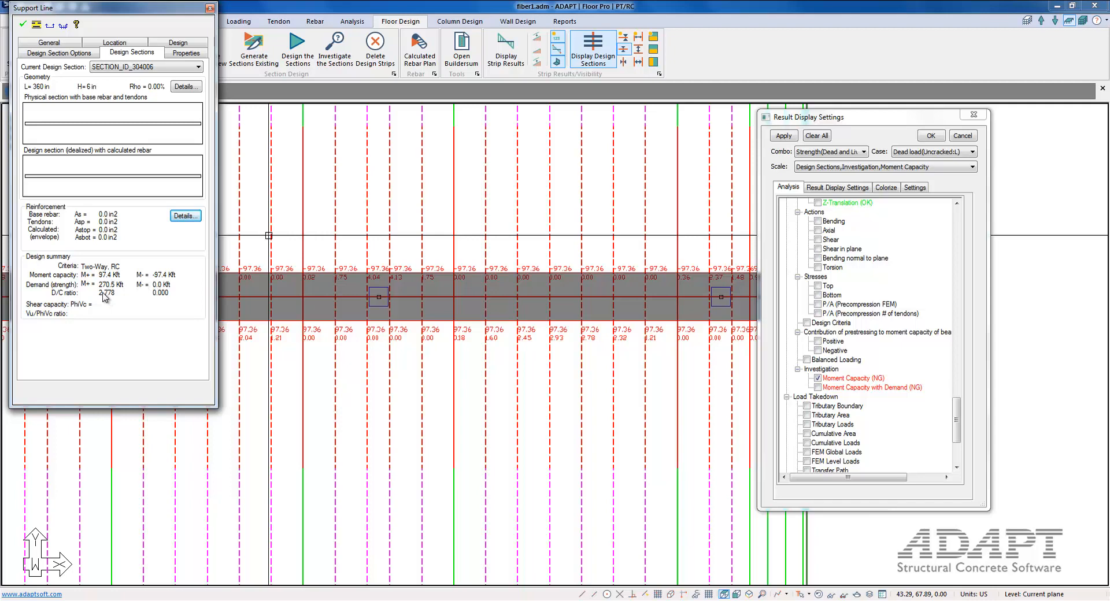
pyautogui.click(549, 245)
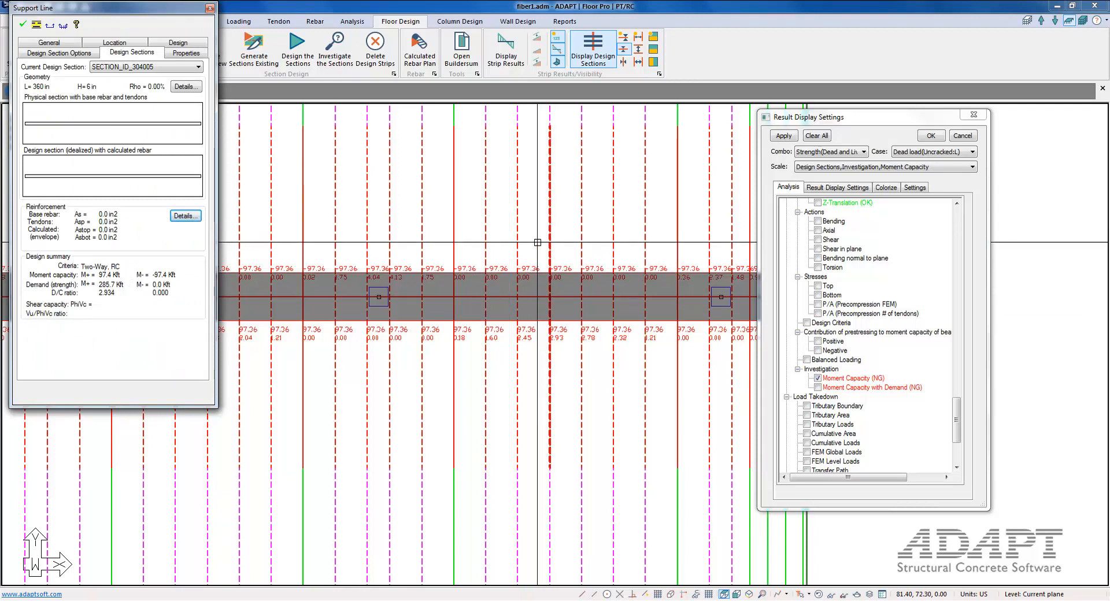
pyautogui.press('Escape')
# Select the second support line from the slab's upper edge, design its sections and save the design results
pyautogui.scroll(-6, 538, 242)
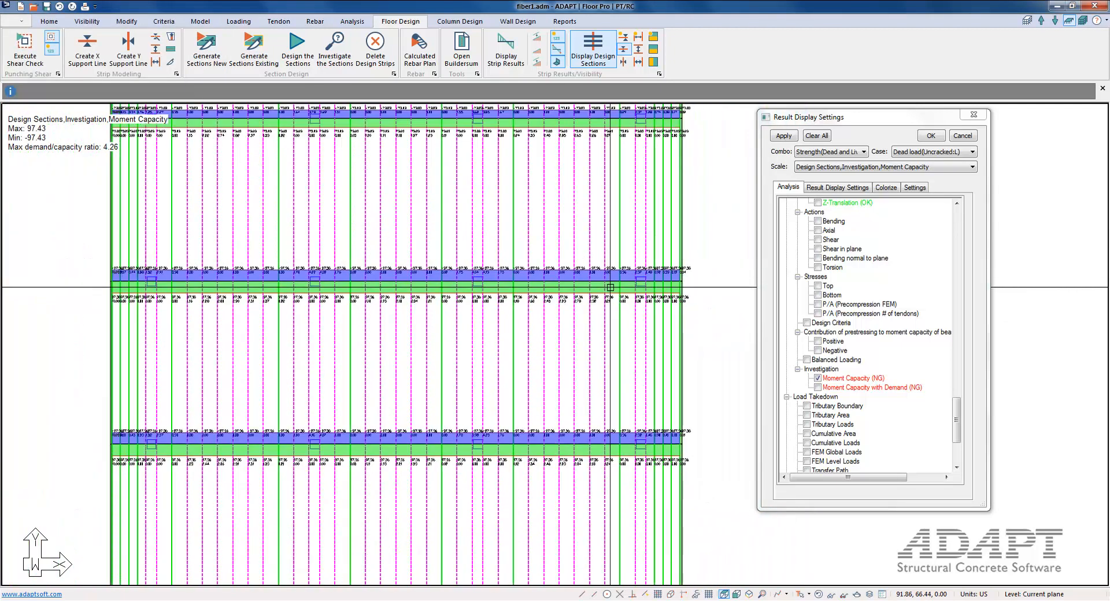
pyautogui.scroll(-3, 611, 297)
pyautogui.click(572, 268)
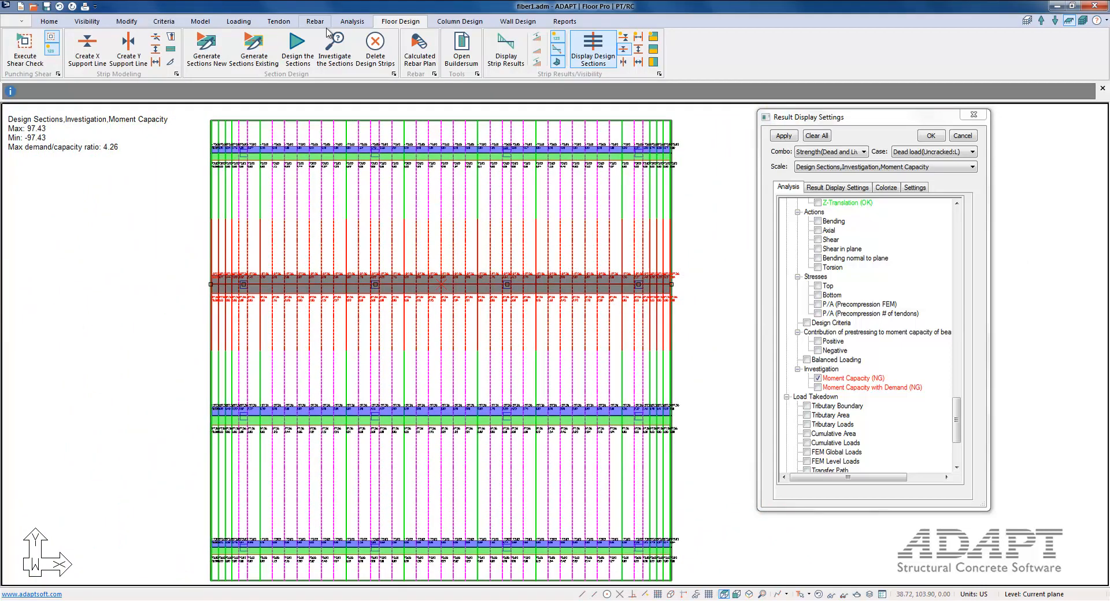
pyautogui.click(297, 49)
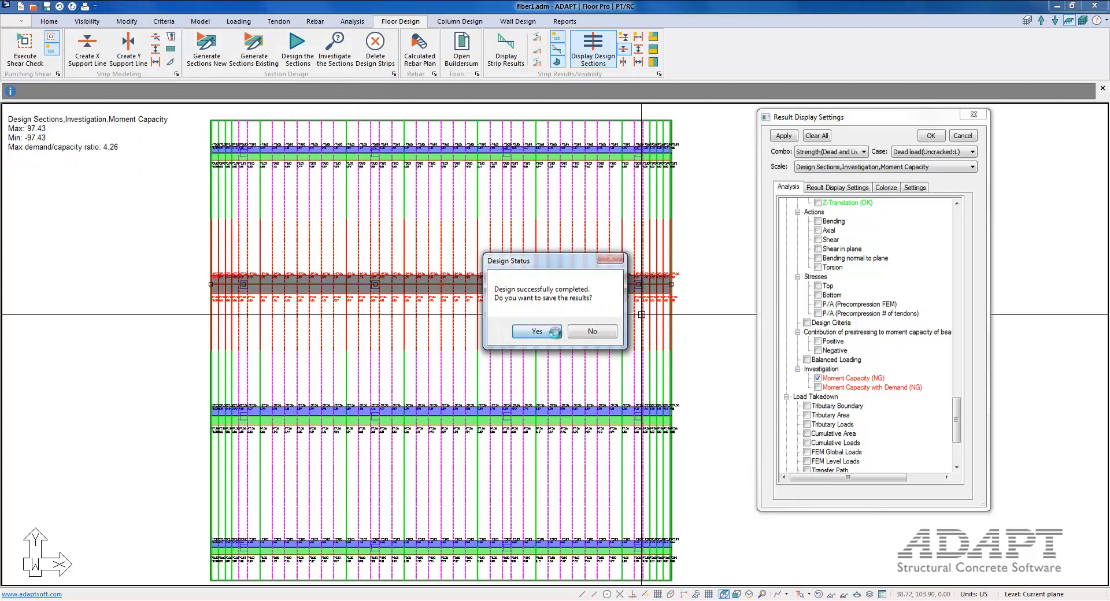
pyautogui.click(536, 331)
# Examine the designed support line's moment capacities and open the peak positive-moment midspan section to check its reinforcement and D/C ratio
pyautogui.scroll(3, 555, 333)
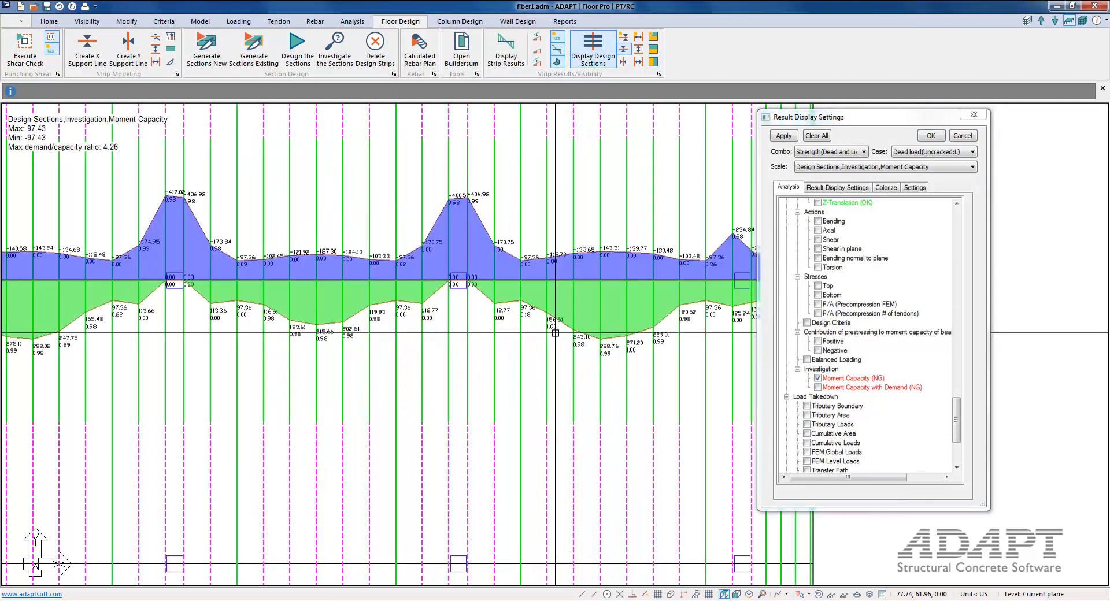
pyautogui.scroll(3, 555, 333)
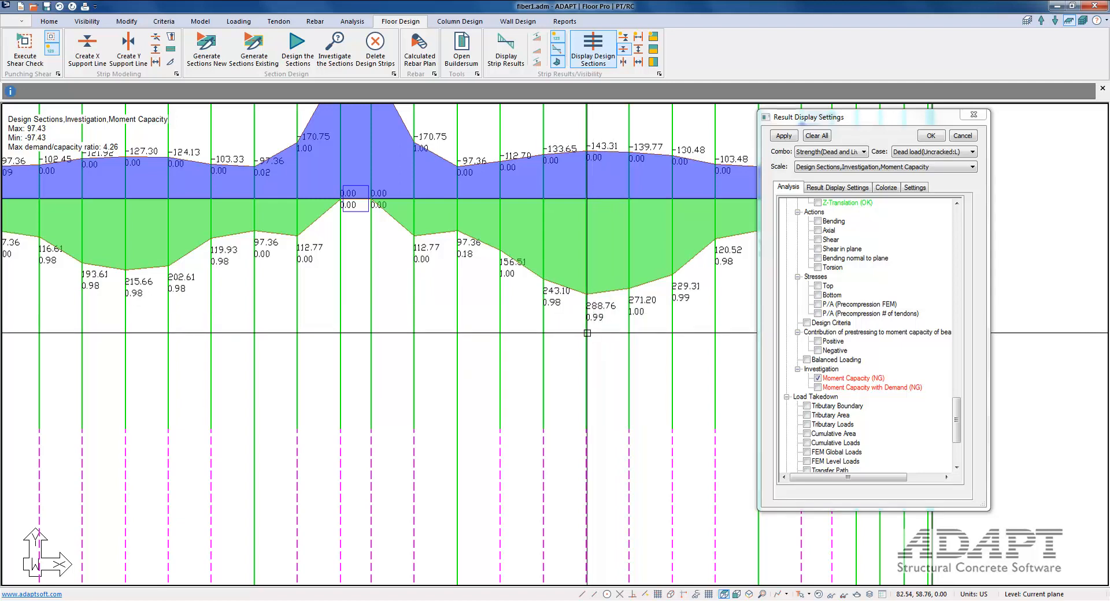
pyautogui.doubleClick(586, 333)
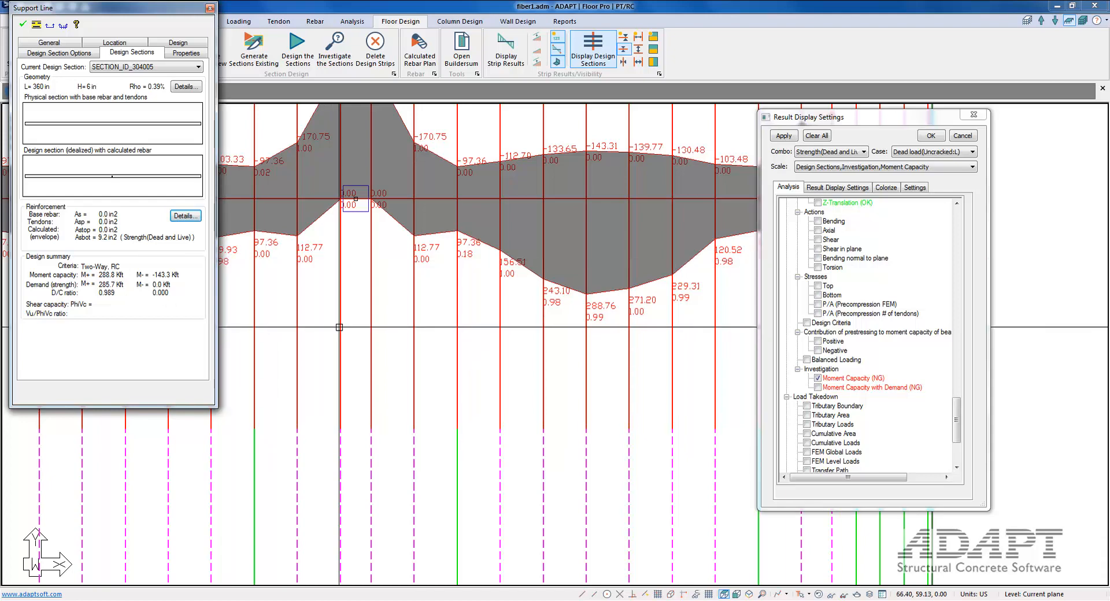
pyautogui.press('Escape')
# Clear the design sections from the view and run the punching shear check for the slab's columns
pyautogui.scroll(-1, 373, 322)
pyautogui.scroll(-1, 454, 315)
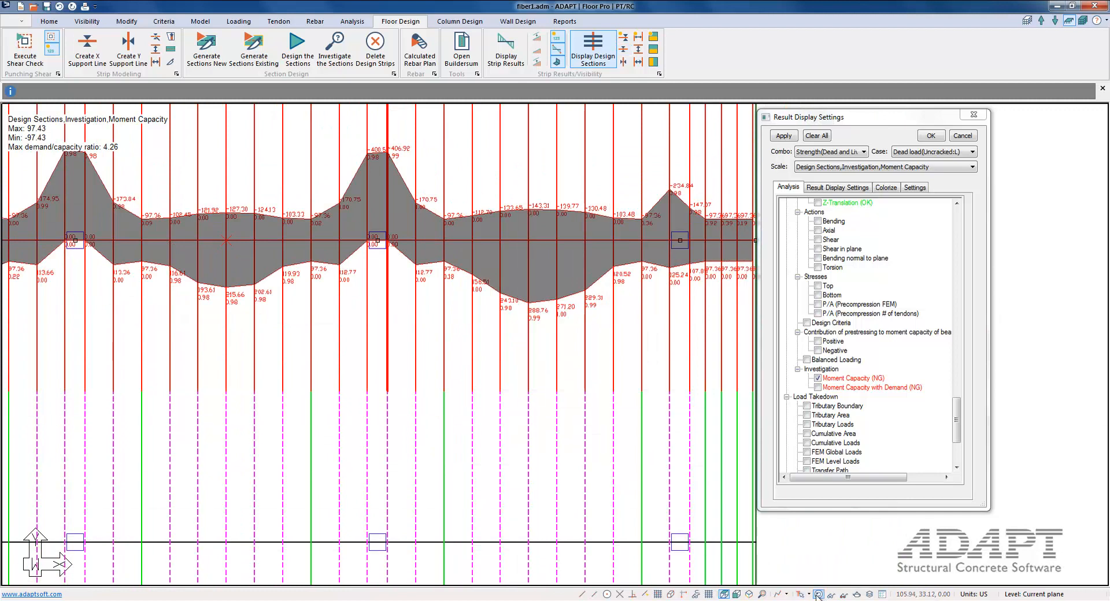
pyautogui.moveTo(521, 445); pyautogui.dragTo(588, 422, button='middle')
pyautogui.scroll(-4, 588, 422)
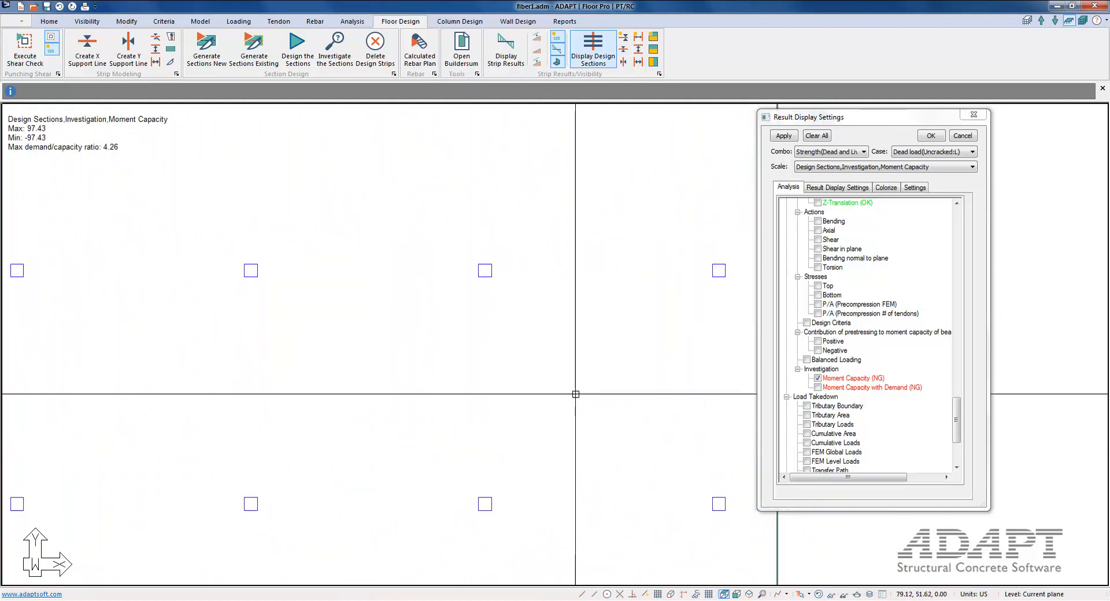
pyautogui.click(24, 51)
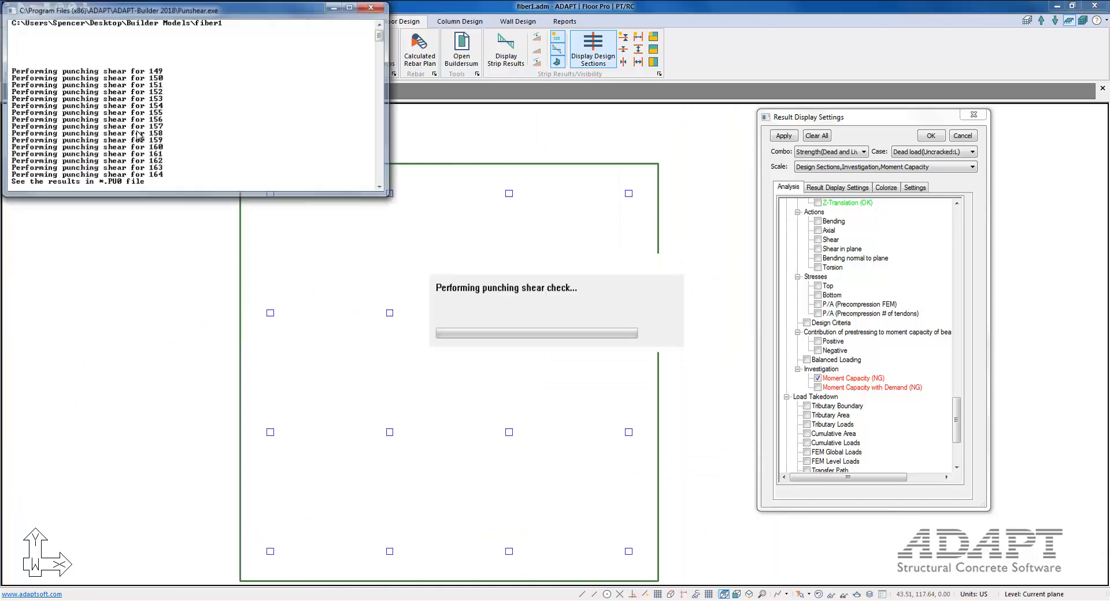
pyautogui.click(614, 336)
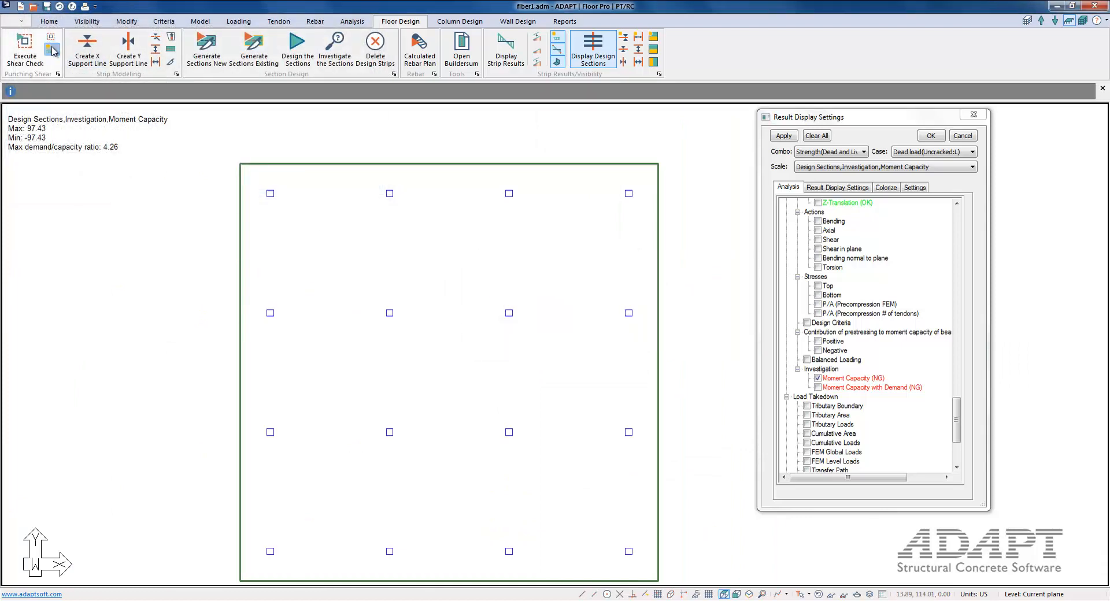
# Display the punching shear design outcome and stress ratios at all columns and examine them across the slab
pyautogui.click(51, 41)
pyautogui.scroll(4, 404, 306)
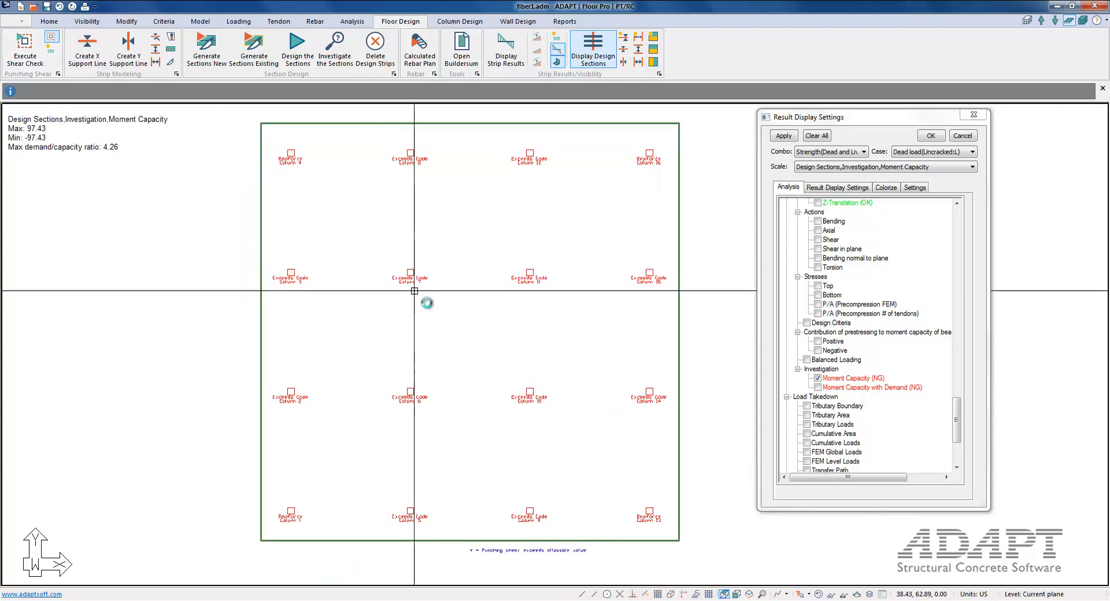
pyautogui.click(51, 53)
pyautogui.scroll(2, 459, 326)
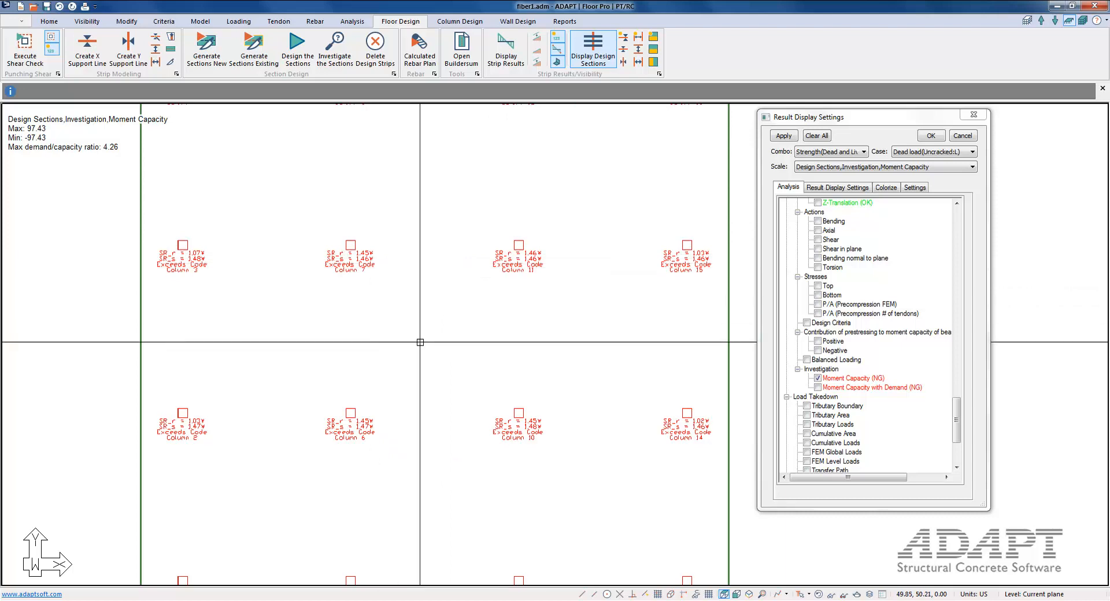
pyautogui.scroll(-2, 422, 343)
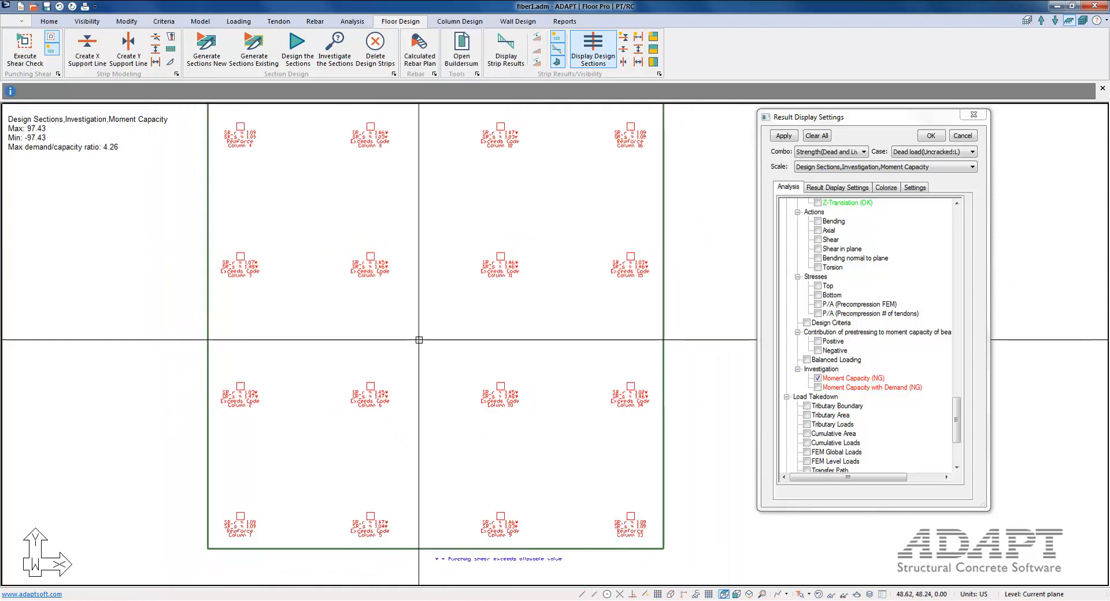
pyautogui.scroll(-2, 419, 334)
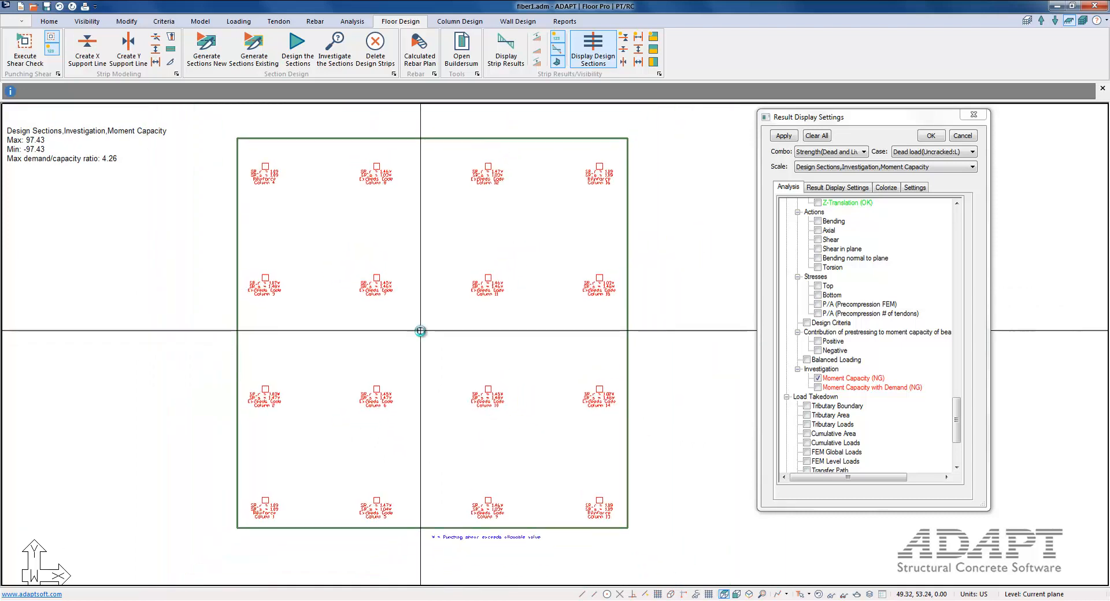
pyautogui.scroll(1, 407, 329)
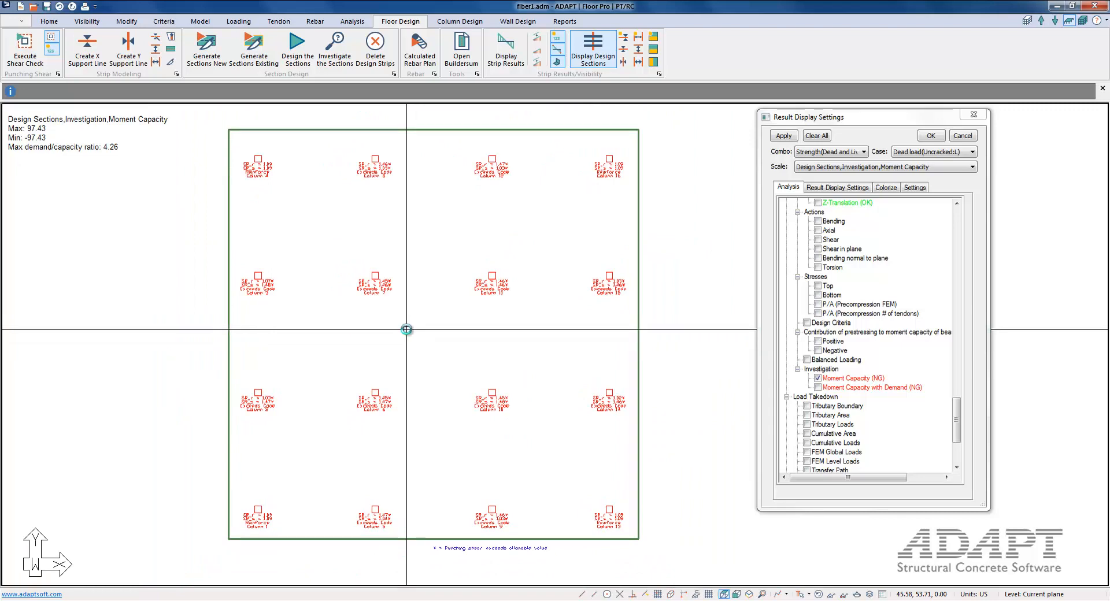